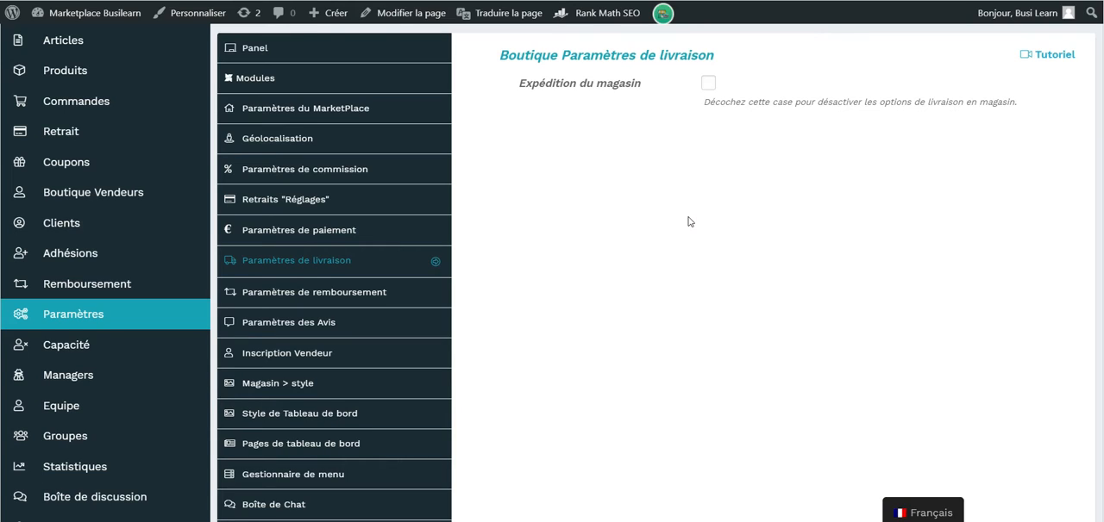
Enable Expédition du magasin in the marketplace delivery settings and save the settings.
left_click(708, 84)
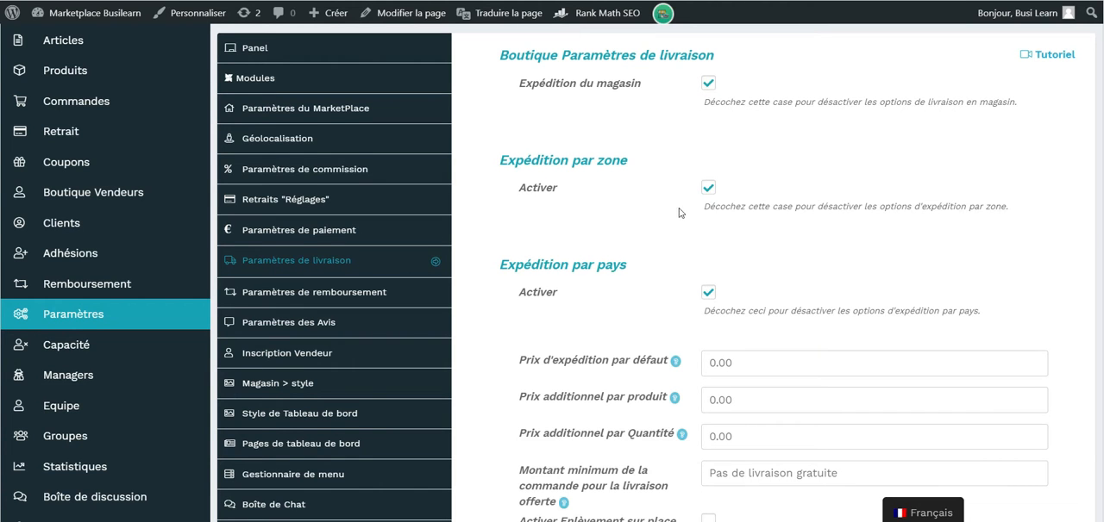
scroll(701, 172, "down", 1)
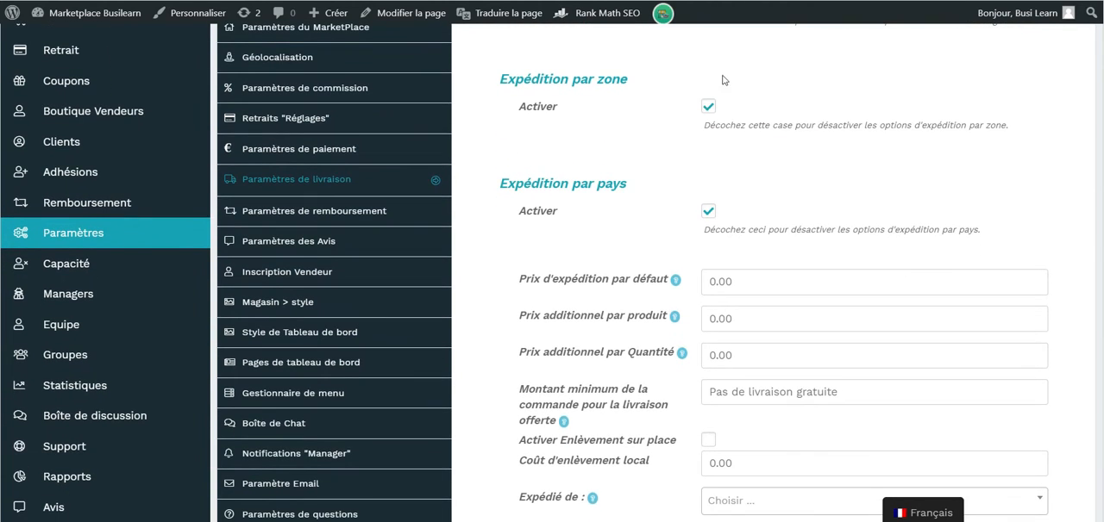
scroll(706, 120, "down", 1)
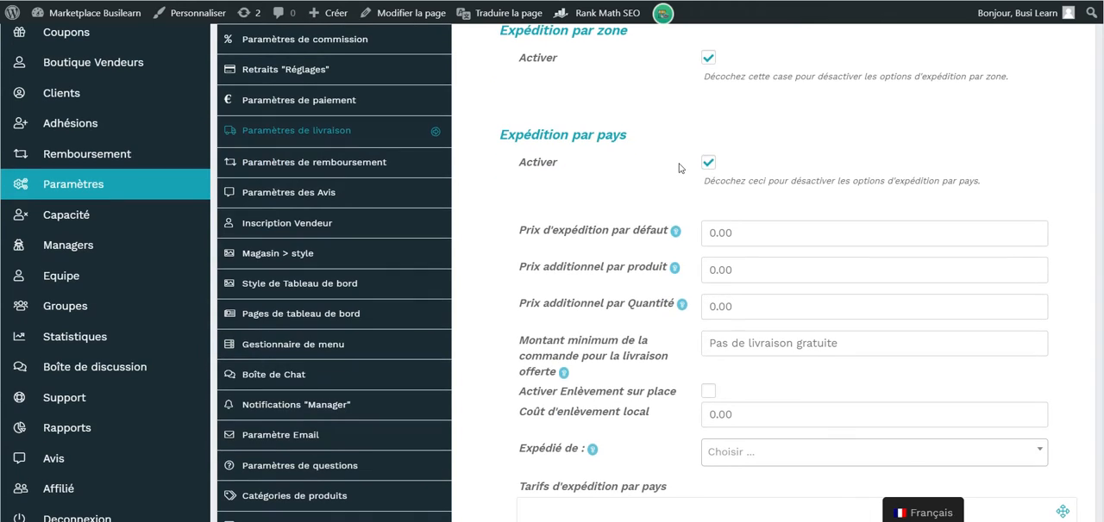
scroll(705, 168, "down", 8)
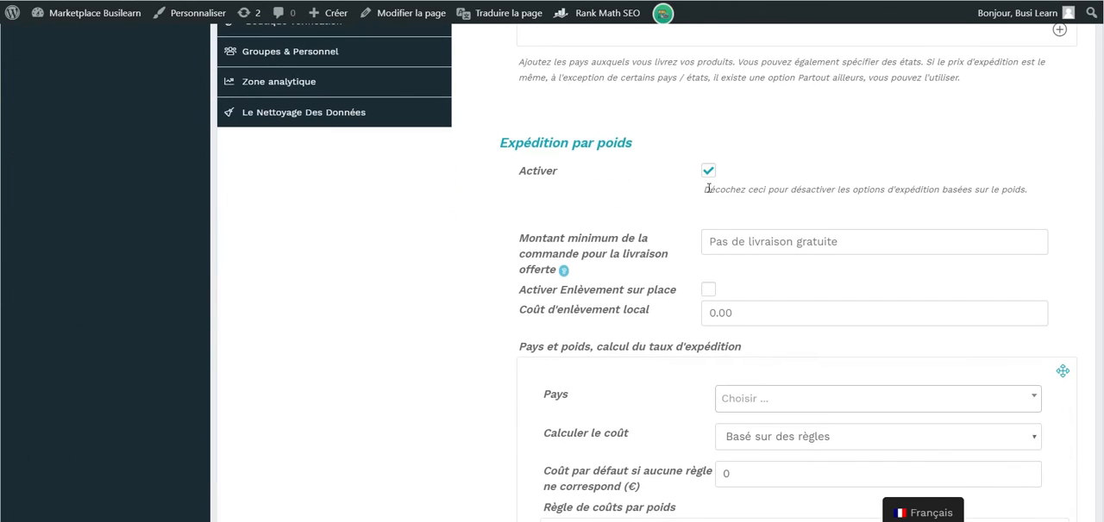
scroll(691, 255, "down", 6)
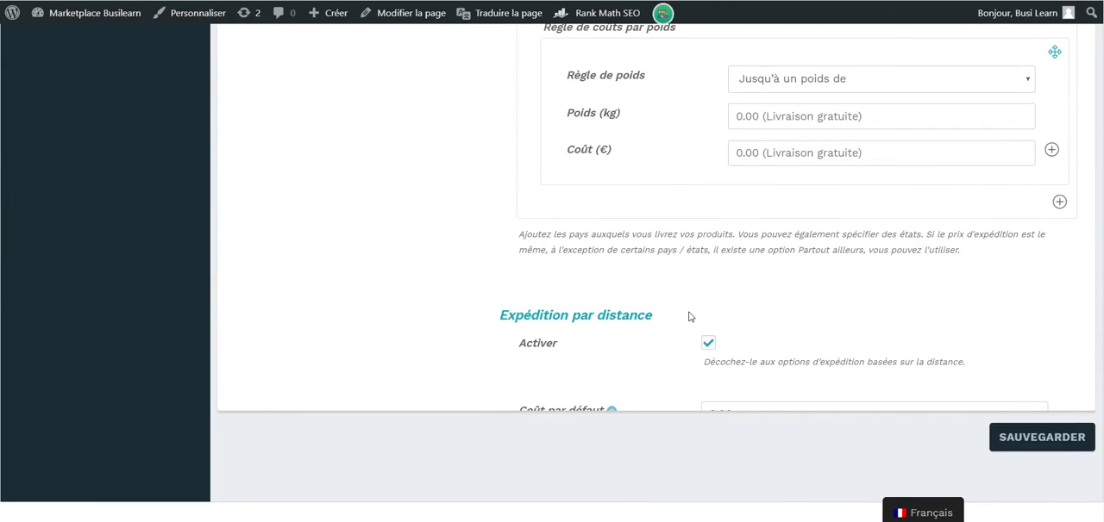
left_click(993, 440)
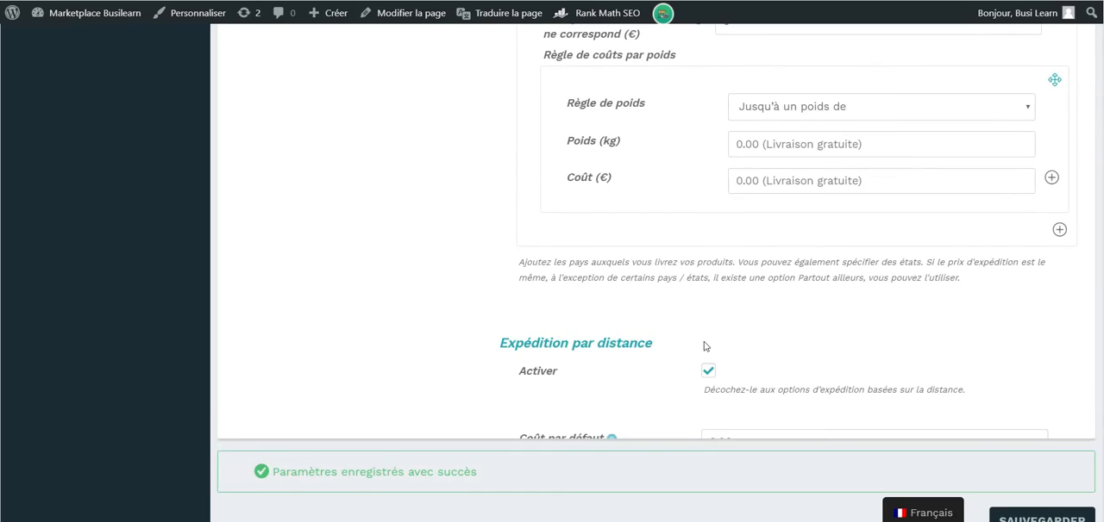
Reopen the marketplace delivery settings and examine the options for weight-based and distance-based shipping.
scroll(704, 346, "down", 1)
scroll(702, 345, "up", 15)
left_click(324, 223)
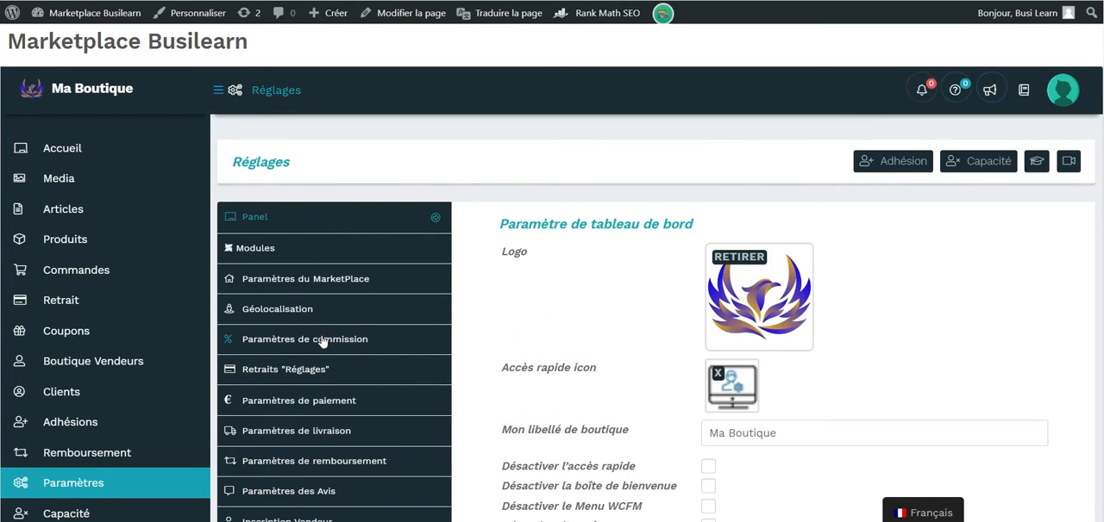
left_click(323, 430)
scroll(615, 347, "down", 10)
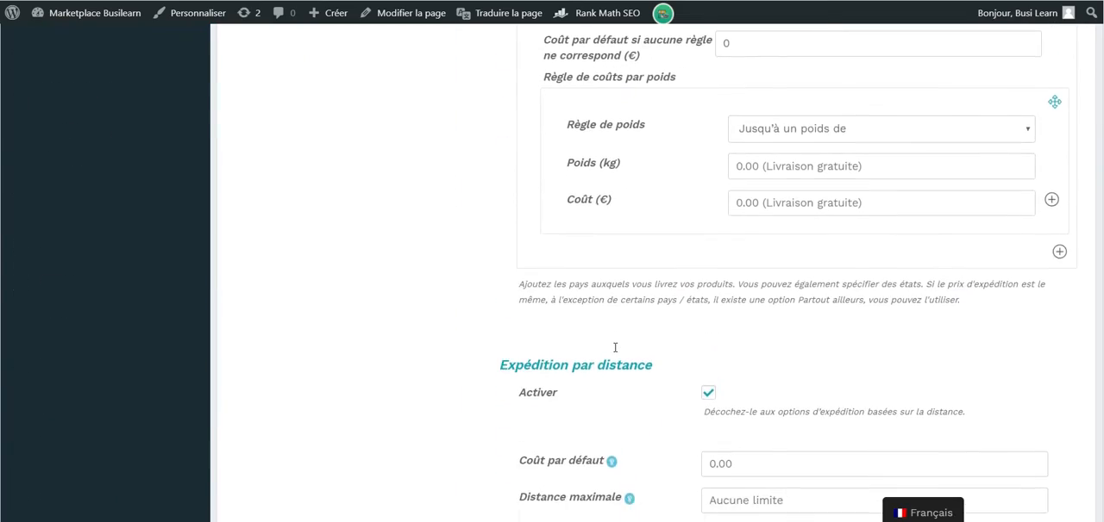
scroll(614, 348, "down", 6)
scroll(614, 347, "up", 3)
scroll(615, 347, "down", 1)
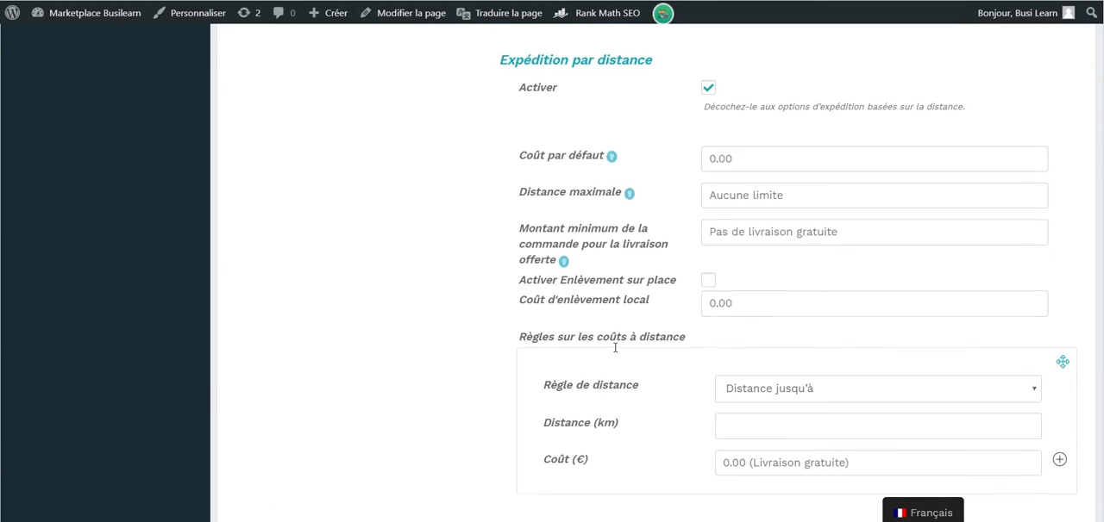
scroll(614, 347, "down", 1)
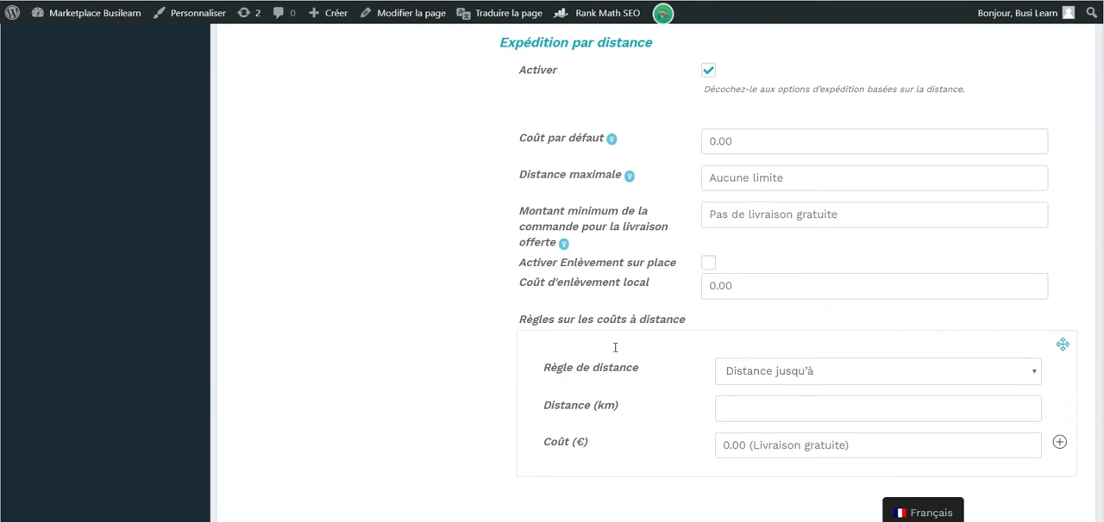
scroll(615, 347, "up", 1)
scroll(614, 347, "down", 1)
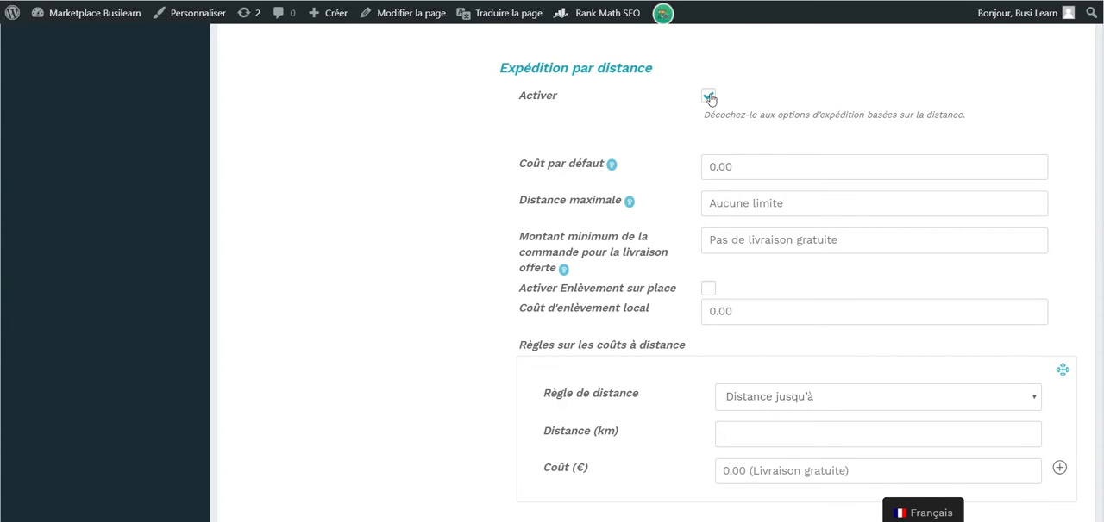
scroll(710, 100, "up", 1)
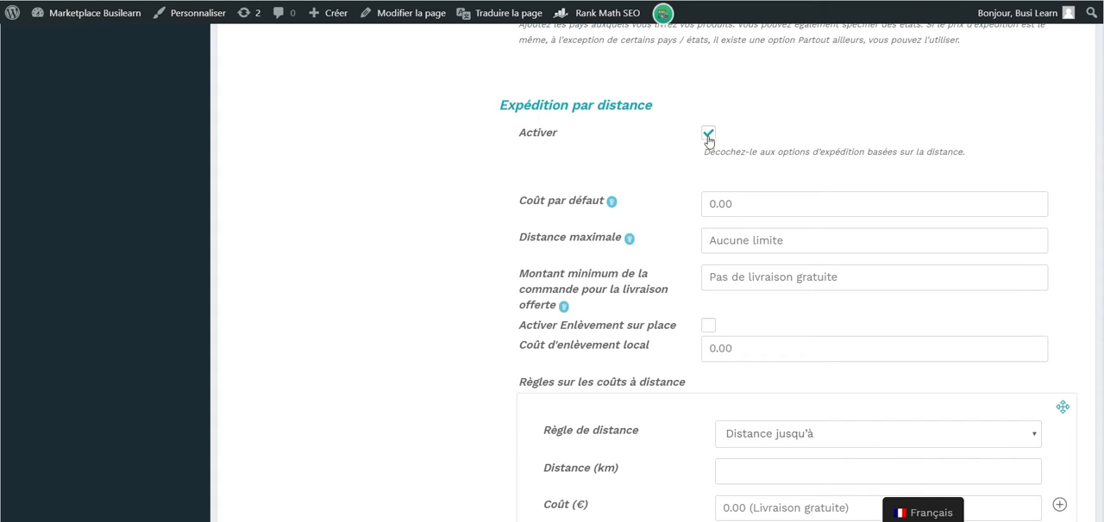
Disable Expédition par distance and enable it again.
left_click(708, 136)
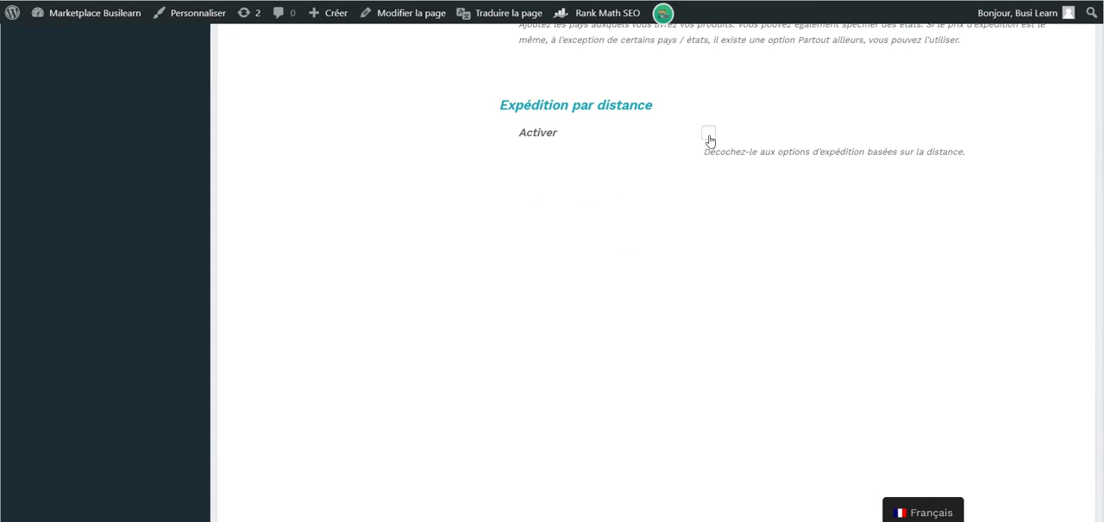
left_click(709, 138)
scroll(475, 201, "up", 3)
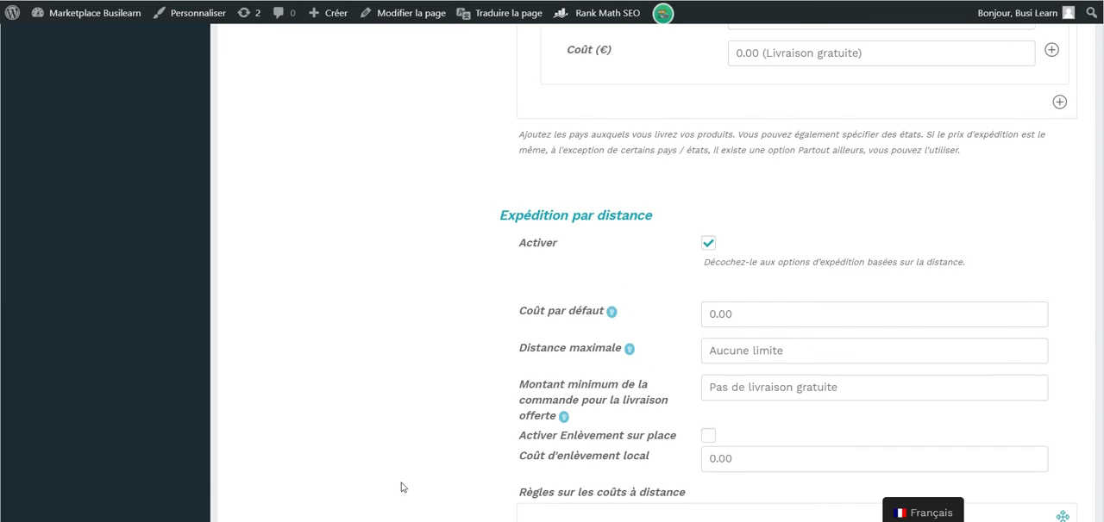
scroll(609, 363, "down", 2)
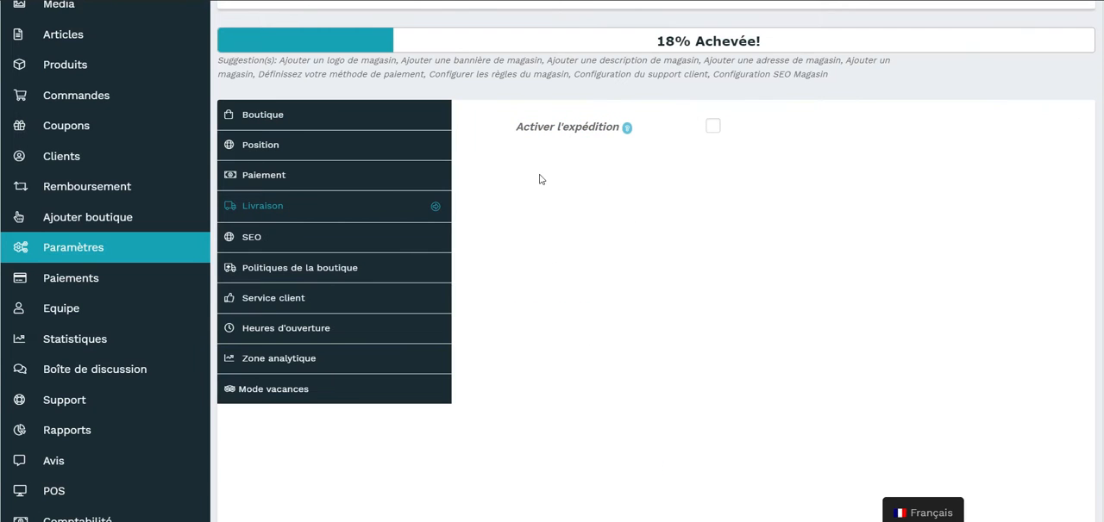
Enable shipping in the vendor store's delivery settings and set the shipping type to Expédition par pays.
left_click(714, 128)
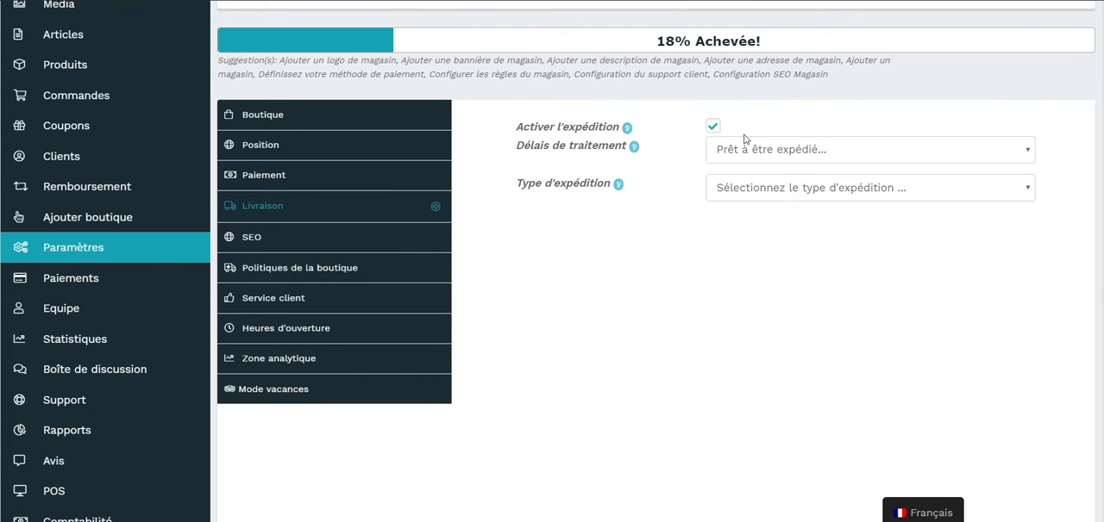
left_click(787, 152)
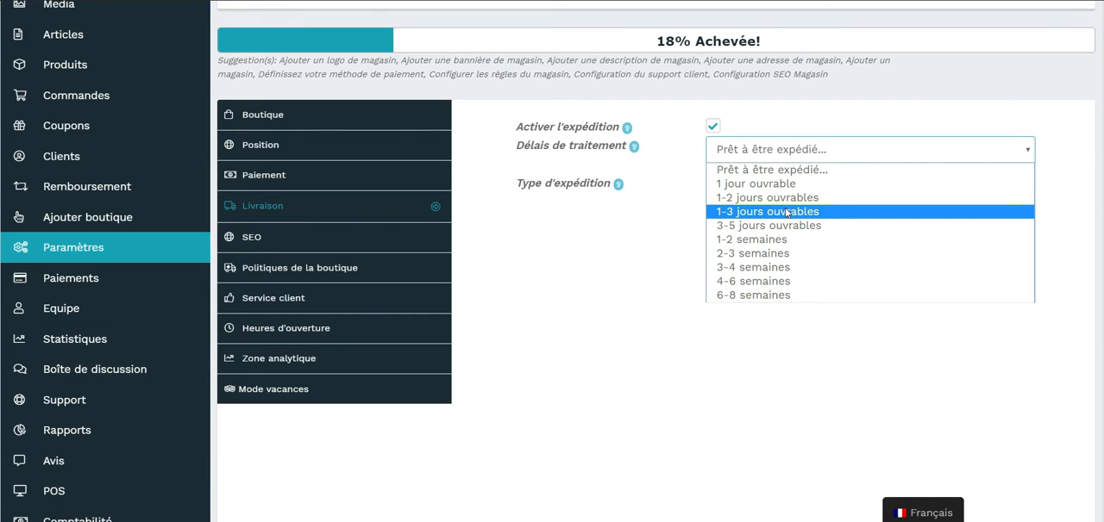
left_click(734, 190)
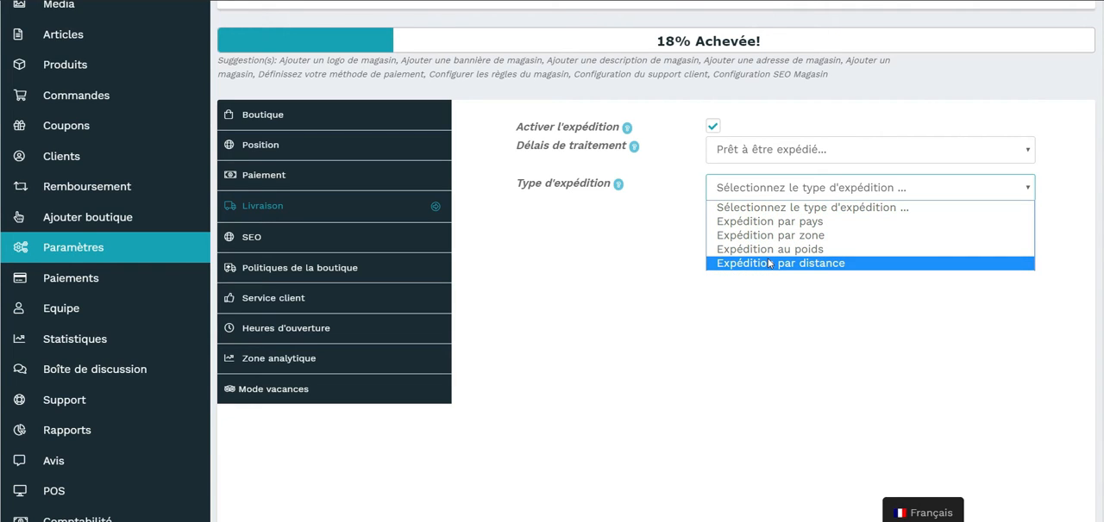
left_click(781, 221)
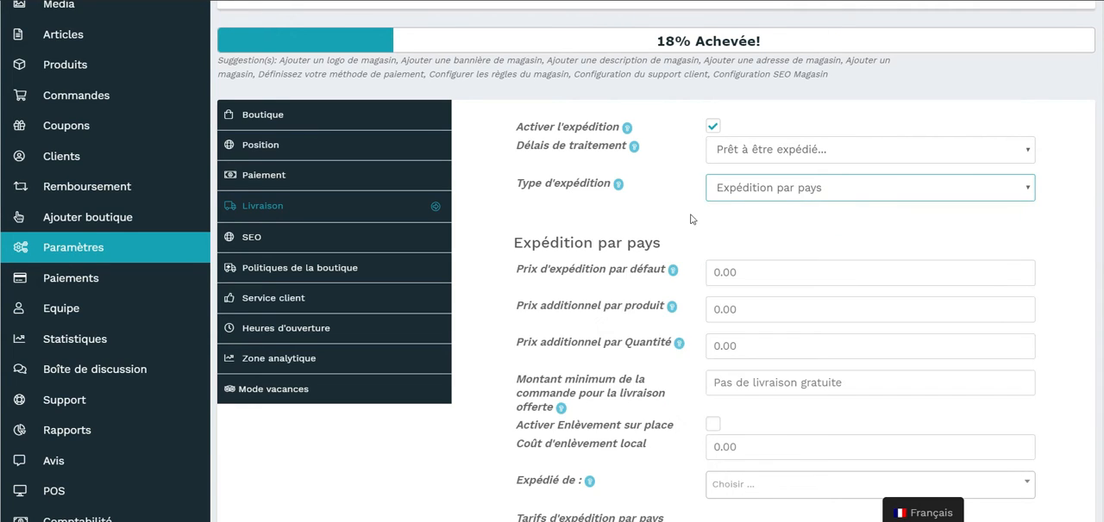
Select France as the country in the country shipping rates and set its state rate cost to 10 €.
scroll(696, 217, "down", 3)
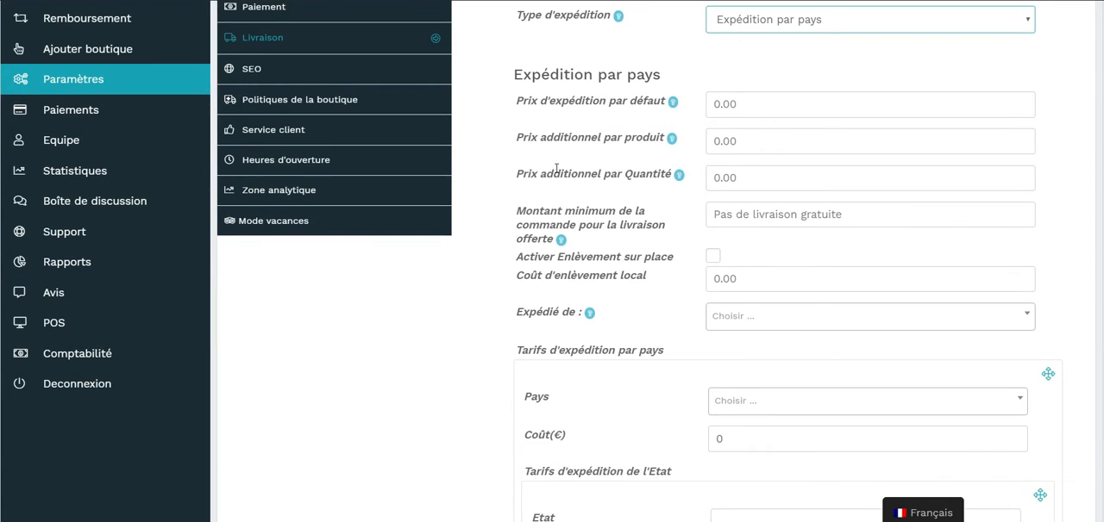
scroll(695, 298, "down", 3)
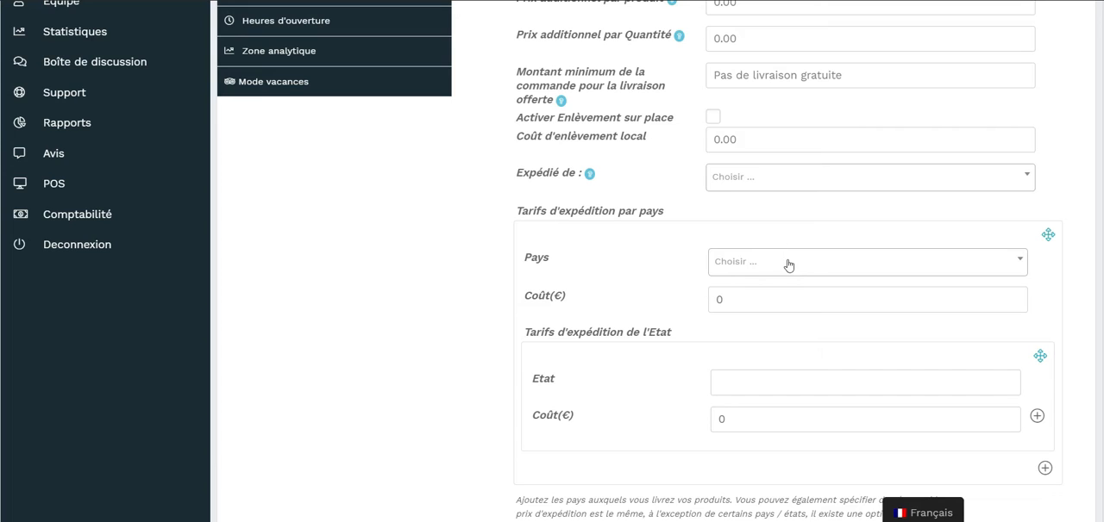
left_click(787, 264)
scroll(810, 400, "down", 2)
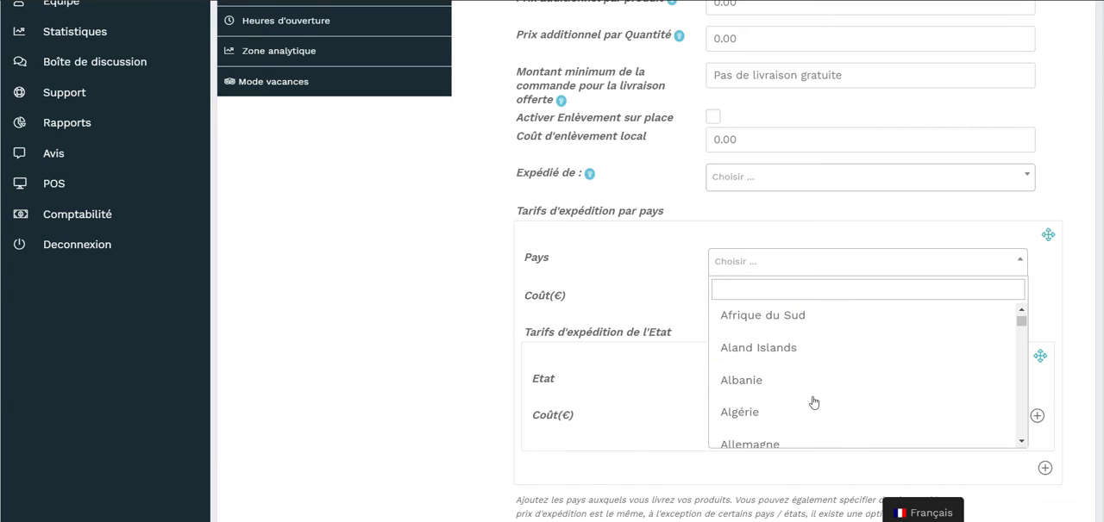
type("fra")
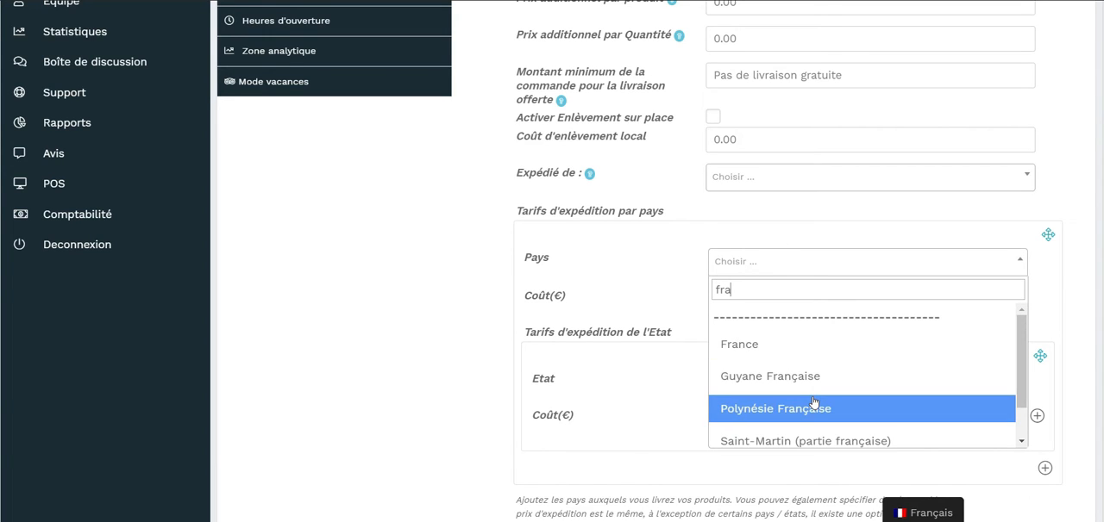
left_click(784, 347)
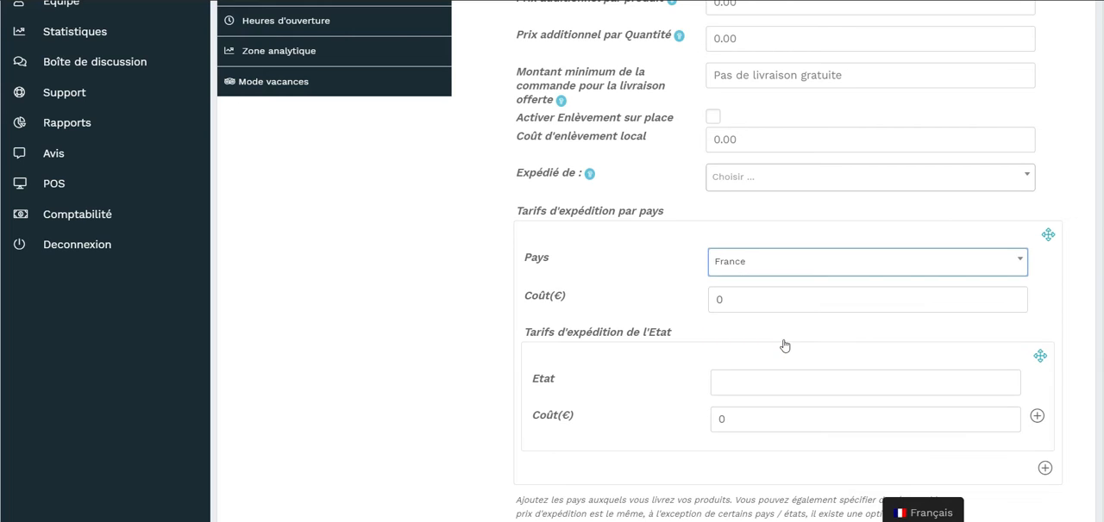
left_click(719, 420)
type("1")
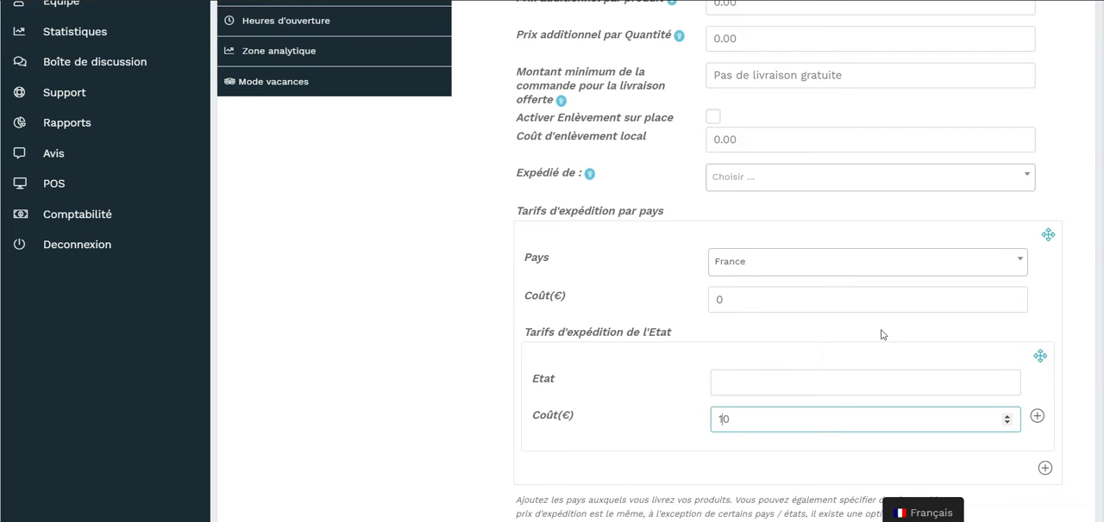
Add a second country shipping rate for Partout ailleurs with a cost of 20 €.
scroll(871, 349, "down", 1)
left_click(1044, 431)
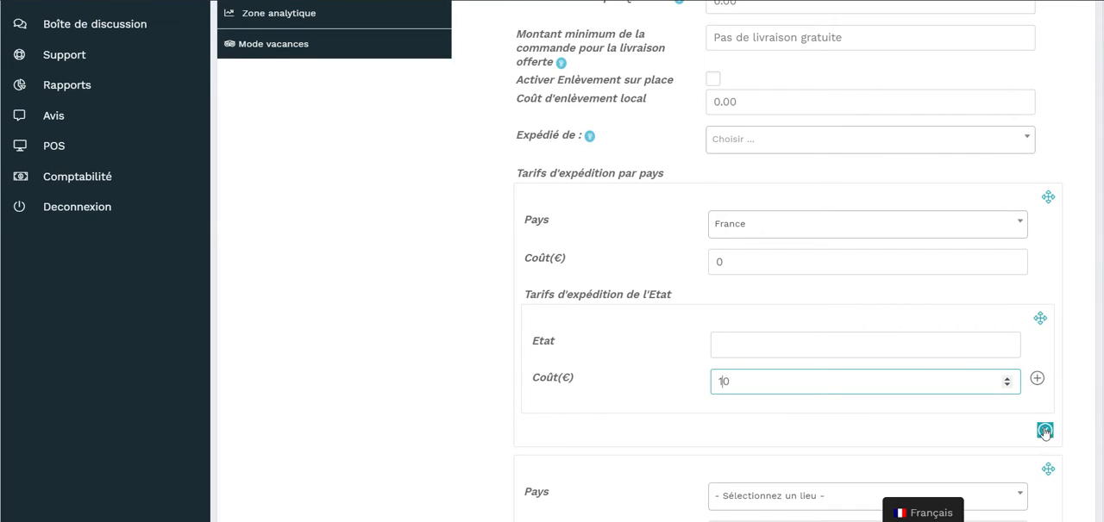
scroll(850, 437, "down", 4)
left_click(808, 341)
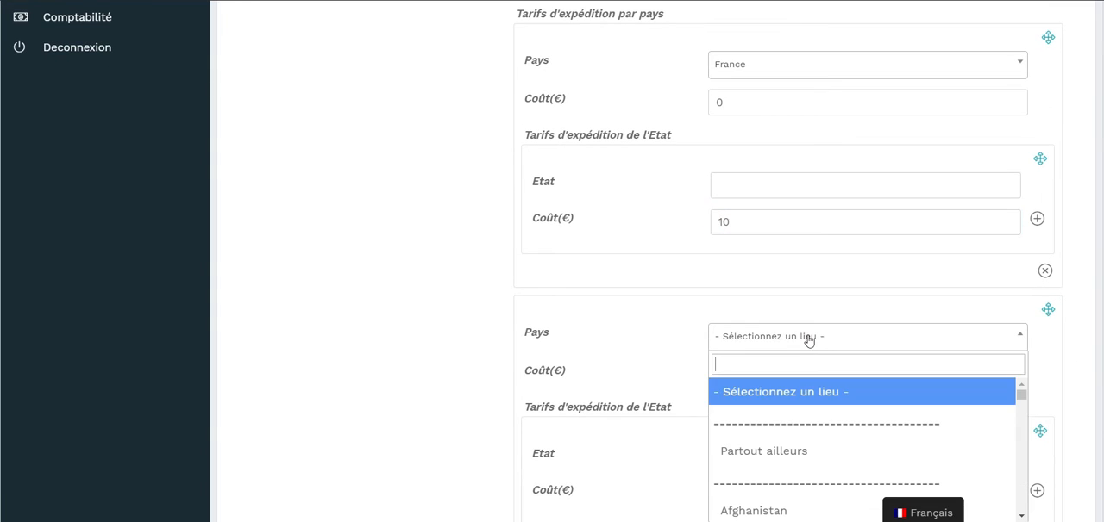
left_click(780, 449)
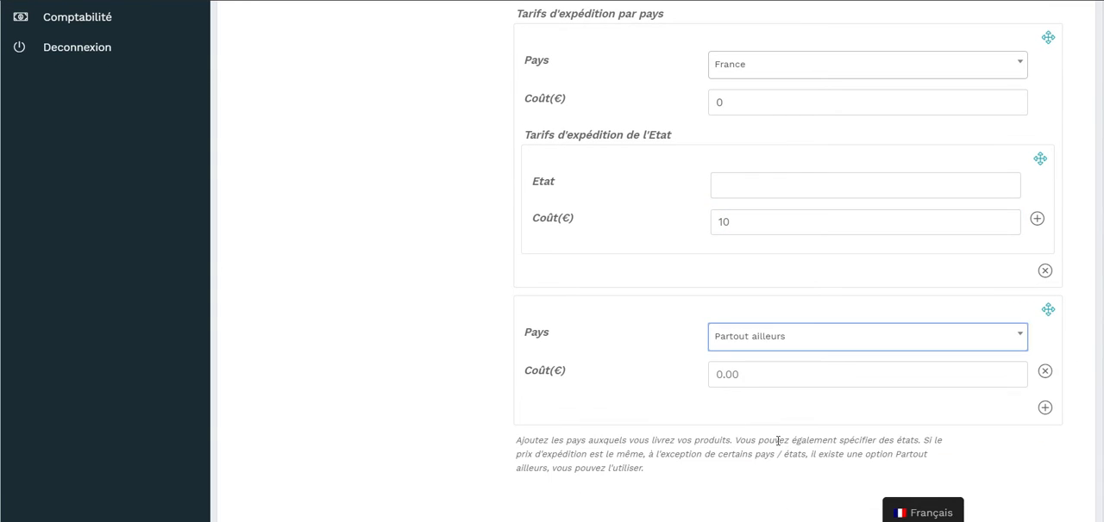
left_click(712, 374)
type("20")
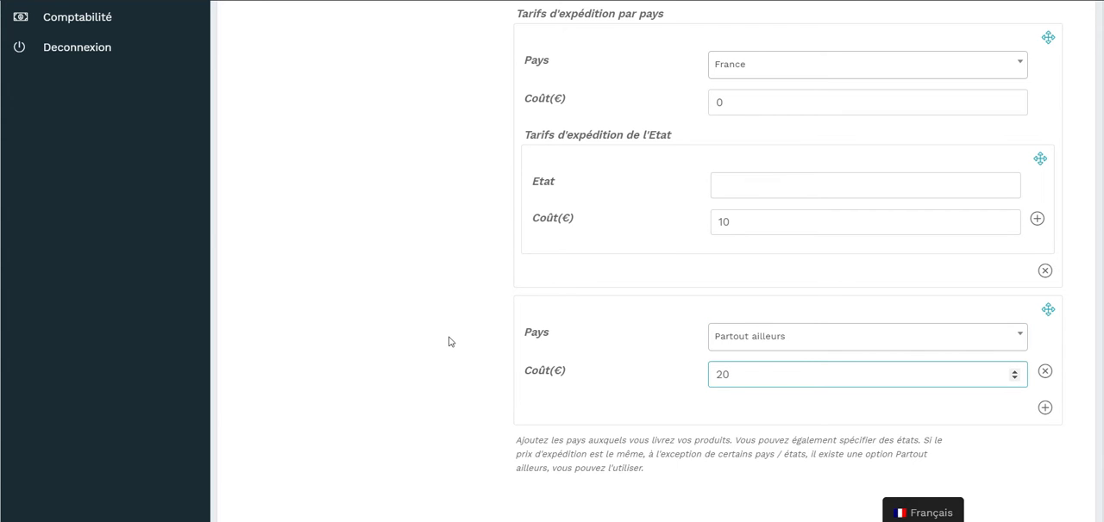
left_click(449, 341)
Change the vendor store's shipping type to Expédition par zone.
scroll(448, 341, "up", 3)
scroll(448, 341, "down", 3)
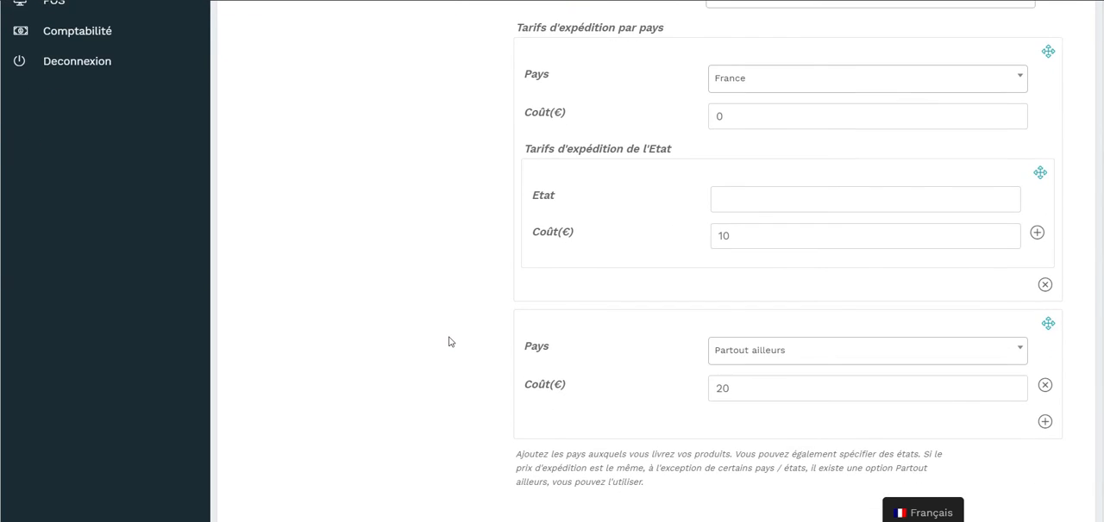
scroll(863, 425, "down", 1)
scroll(672, 201, "up", 6)
left_click(795, 181)
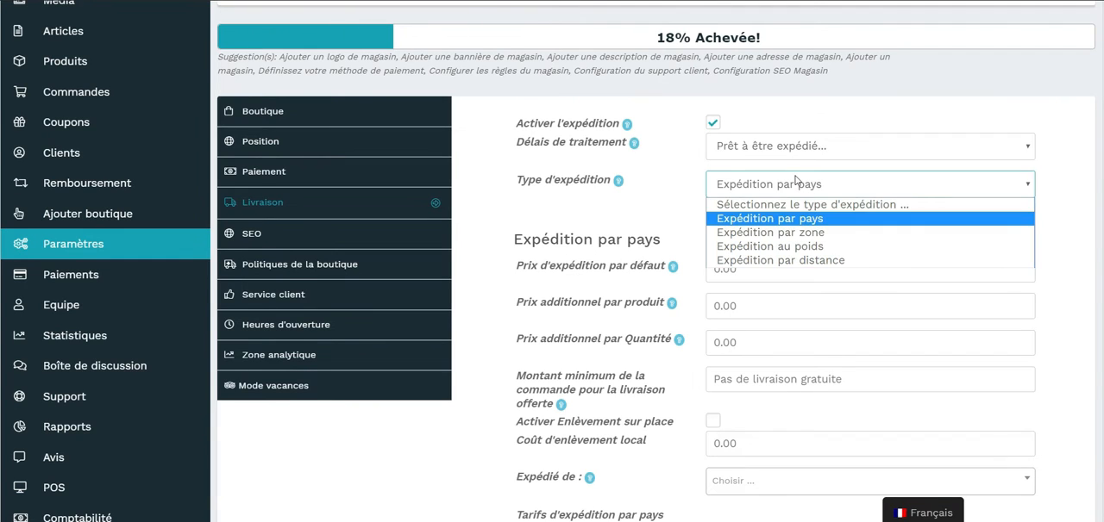
left_click(795, 232)
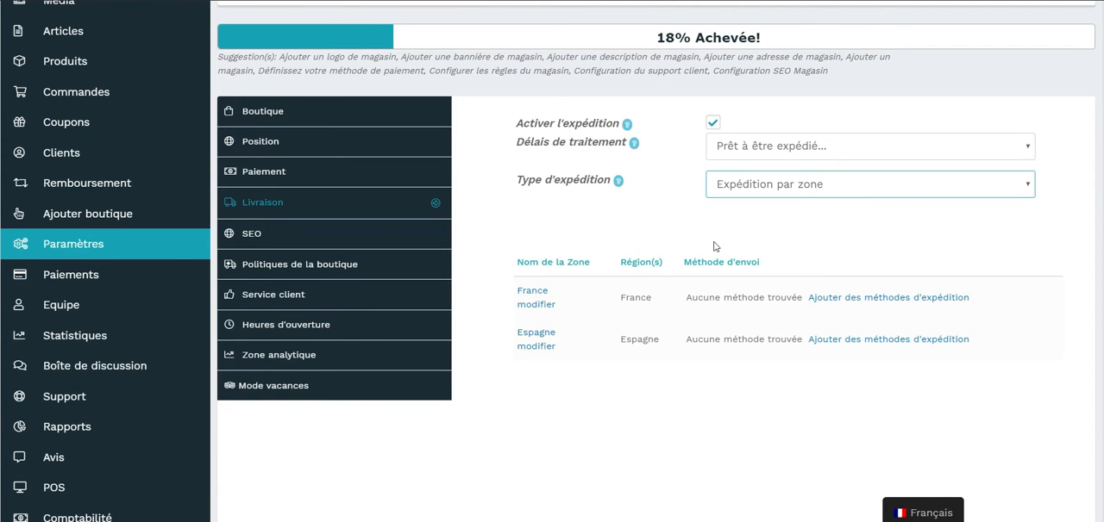
Open the shipping method setup for the France zone and enable Limiter aux Zones.
left_click(846, 300)
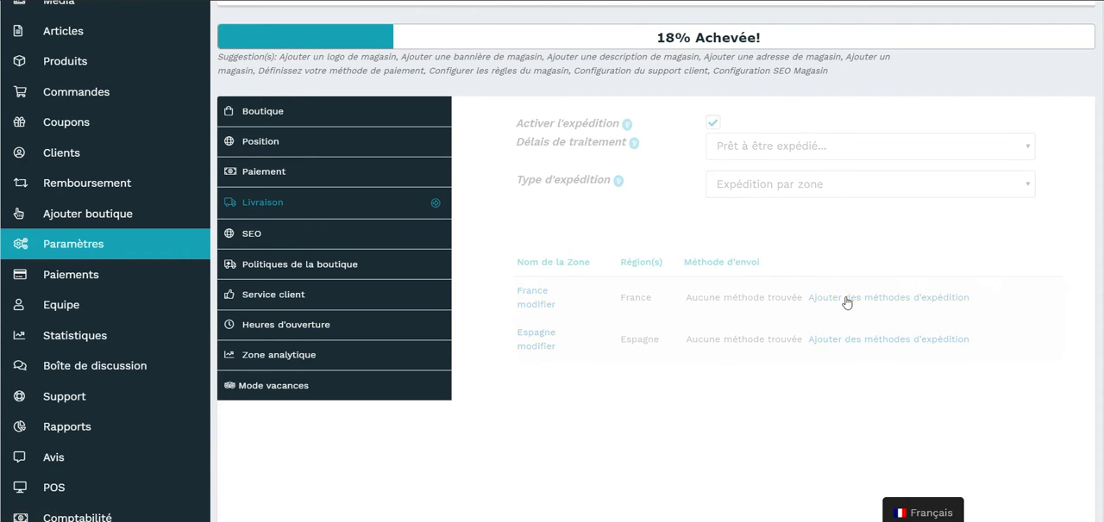
left_click(711, 185)
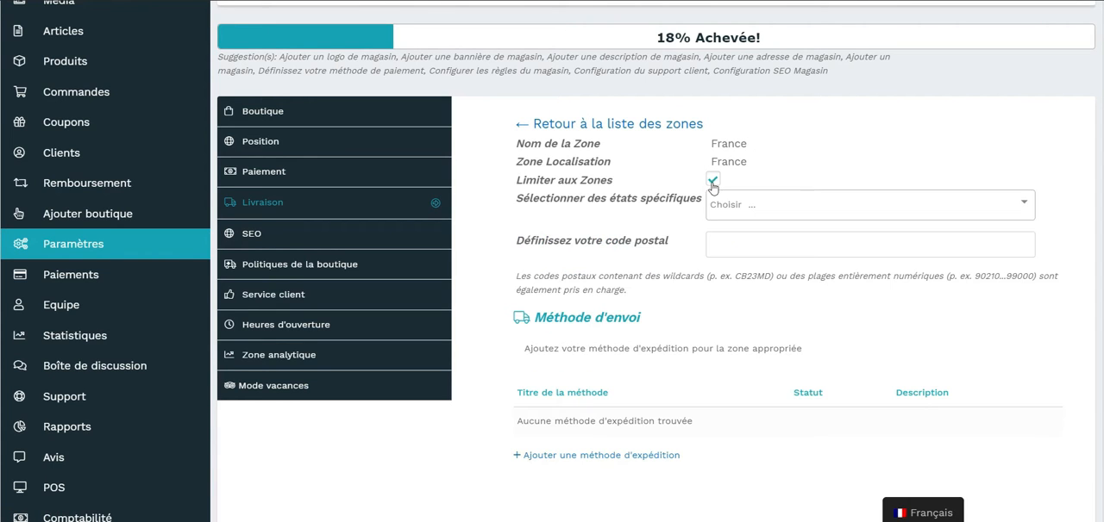
scroll(680, 299, "down", 1)
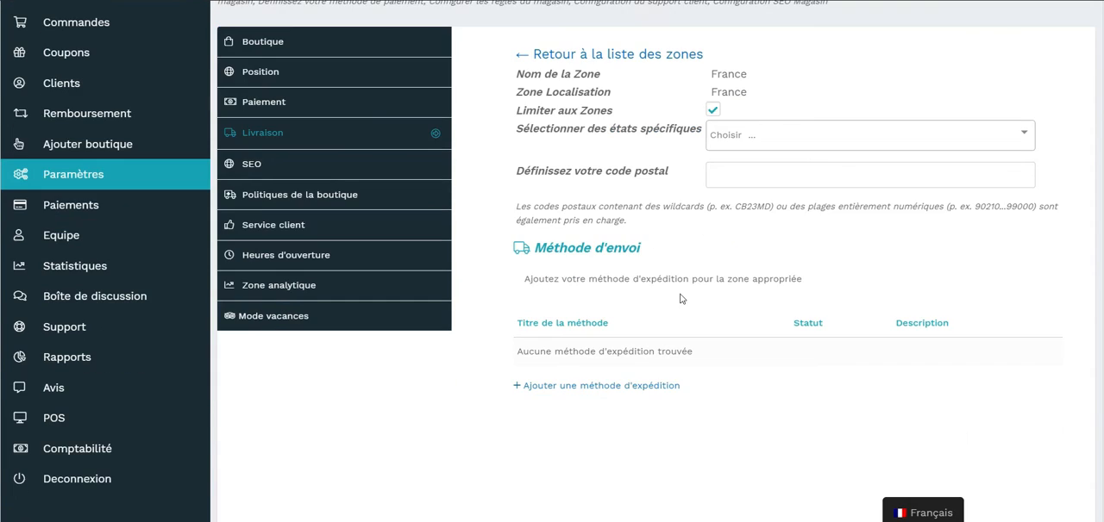
Add Forfait as a shipping method for the France zone.
left_click(617, 387)
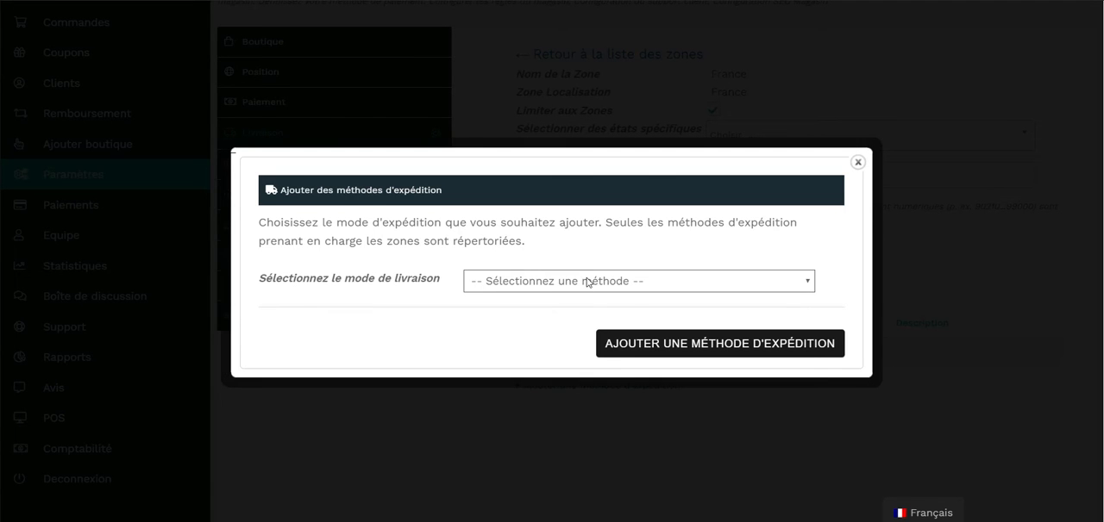
left_click(587, 282)
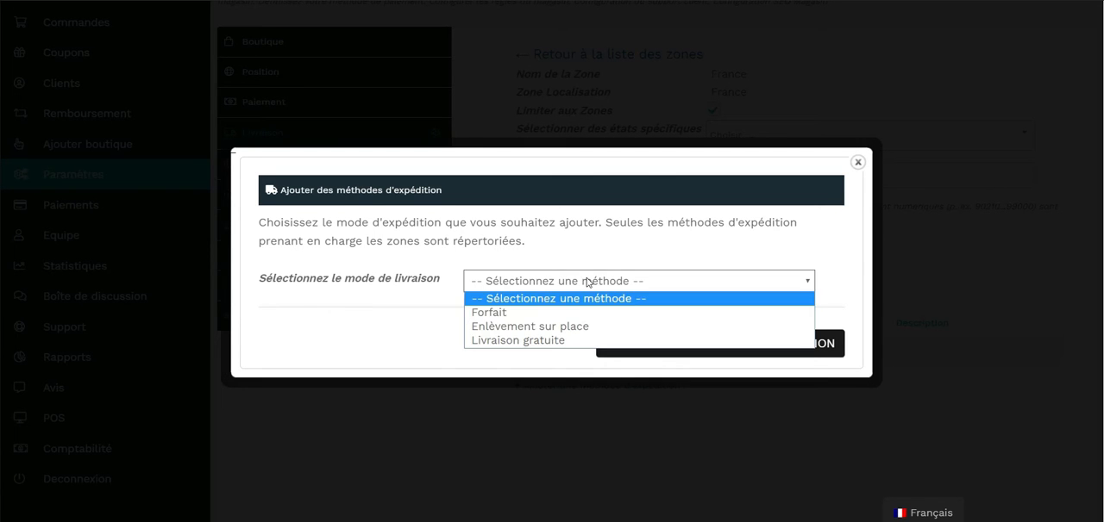
left_click(571, 327)
left_click(623, 283)
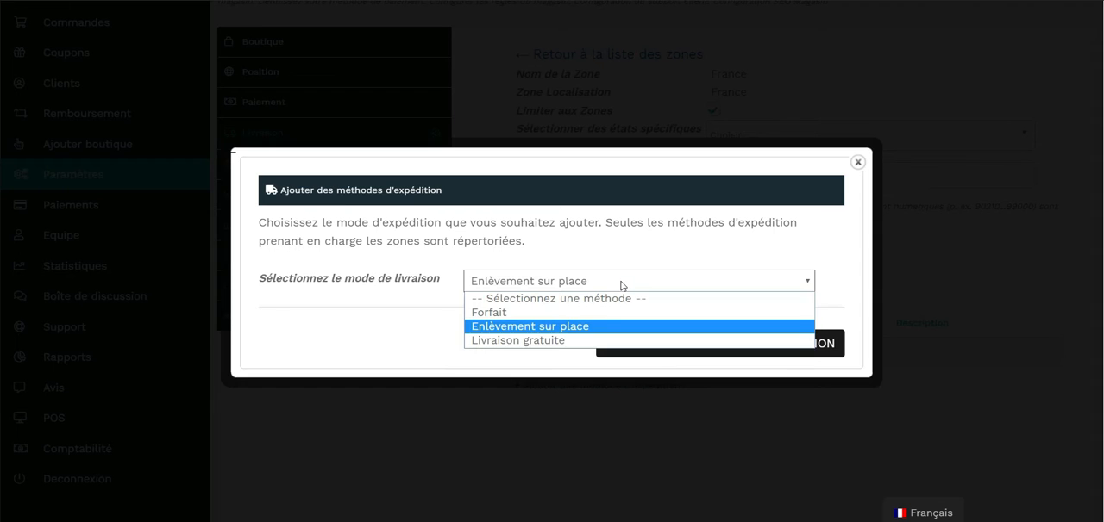
left_click(603, 339)
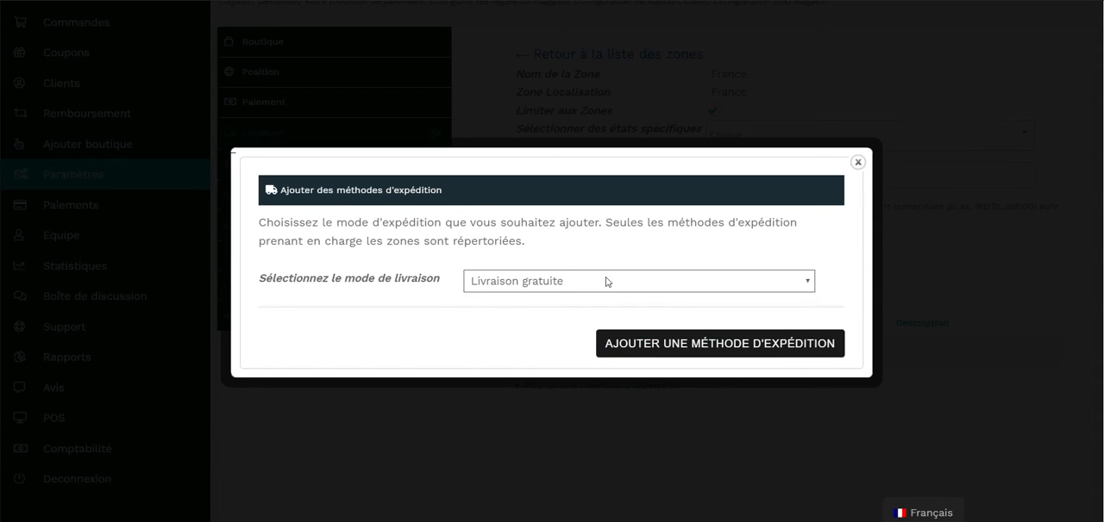
left_click(606, 282)
left_click(593, 314)
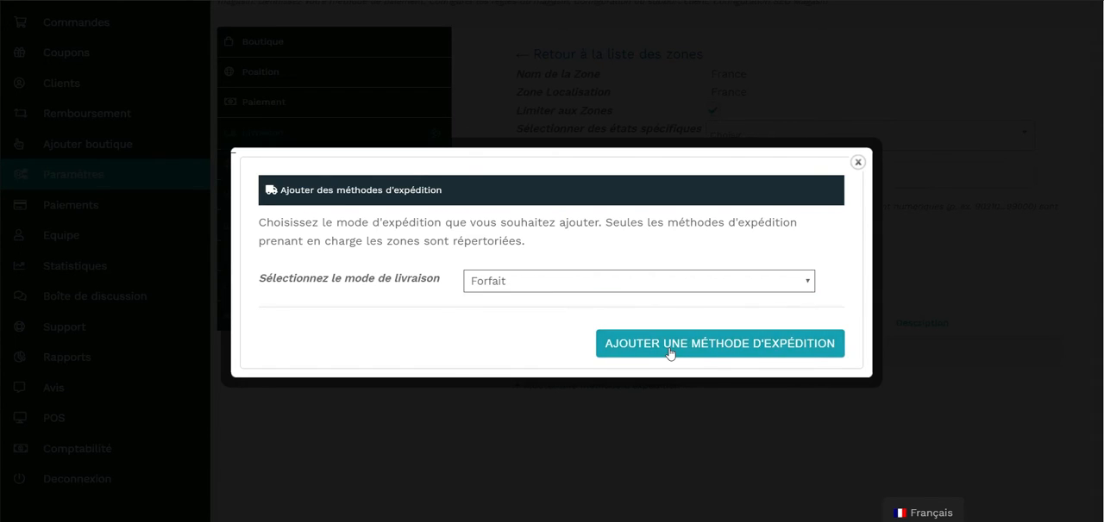
left_click(670, 351)
Examine the cost, tax status and shipping class settings of the Forfait method, closing them without changes.
scroll(690, 293, "down", 1)
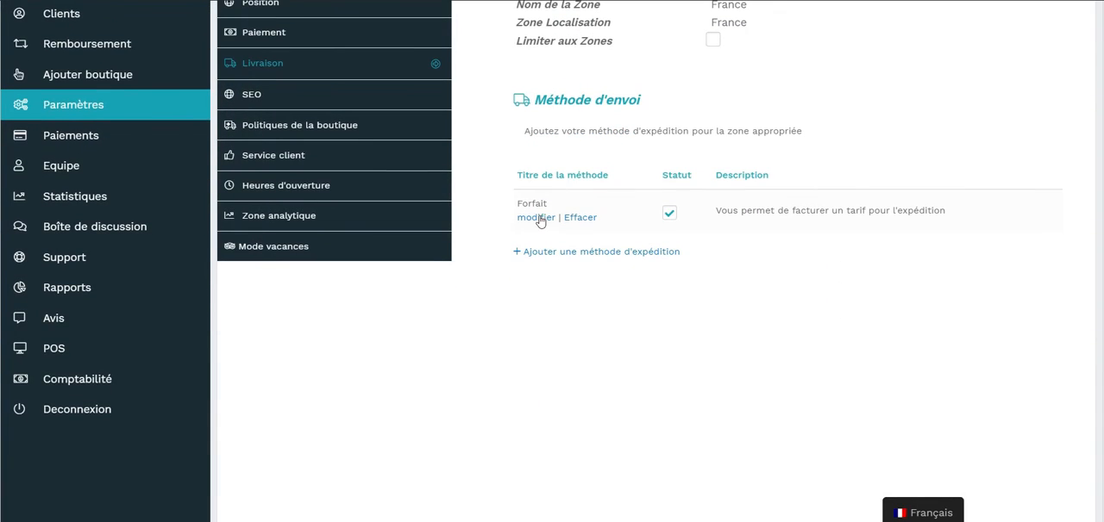
left_click(538, 221)
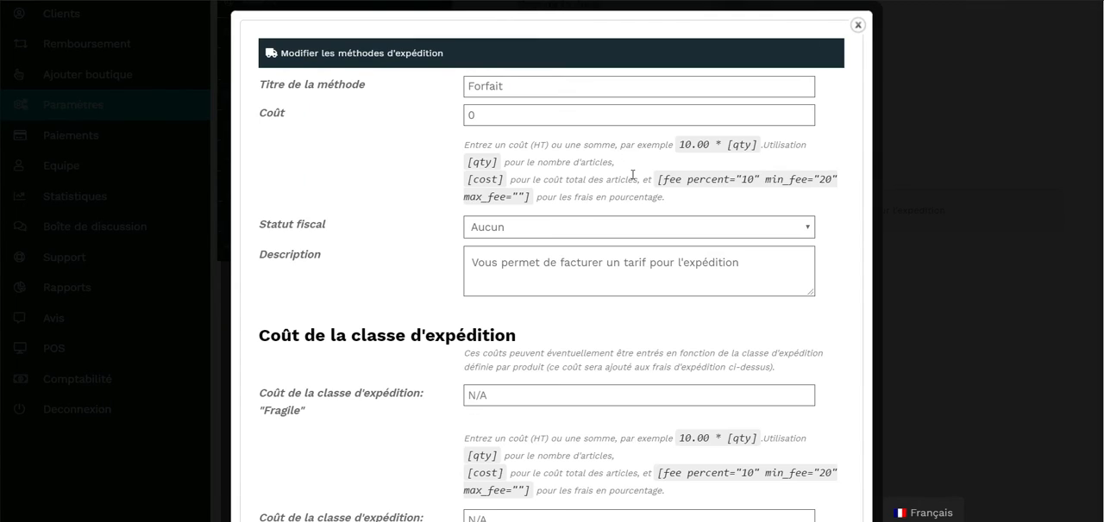
scroll(632, 175, "down", 6)
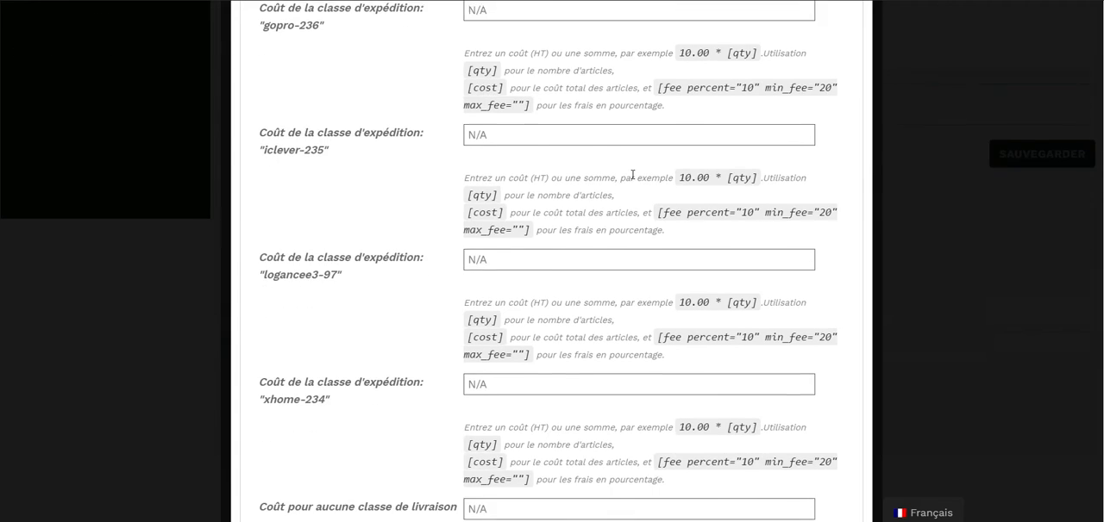
scroll(633, 175, "up", 10)
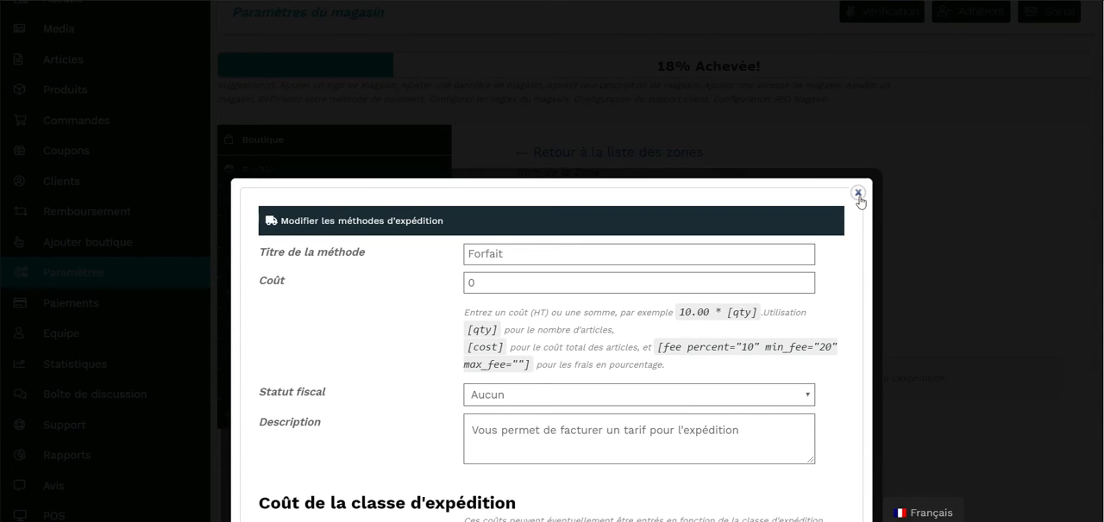
left_click(858, 194)
Add Enlèvement sur place as a second shipping method for the France zone.
scroll(628, 337, "down", 2)
left_click(628, 337)
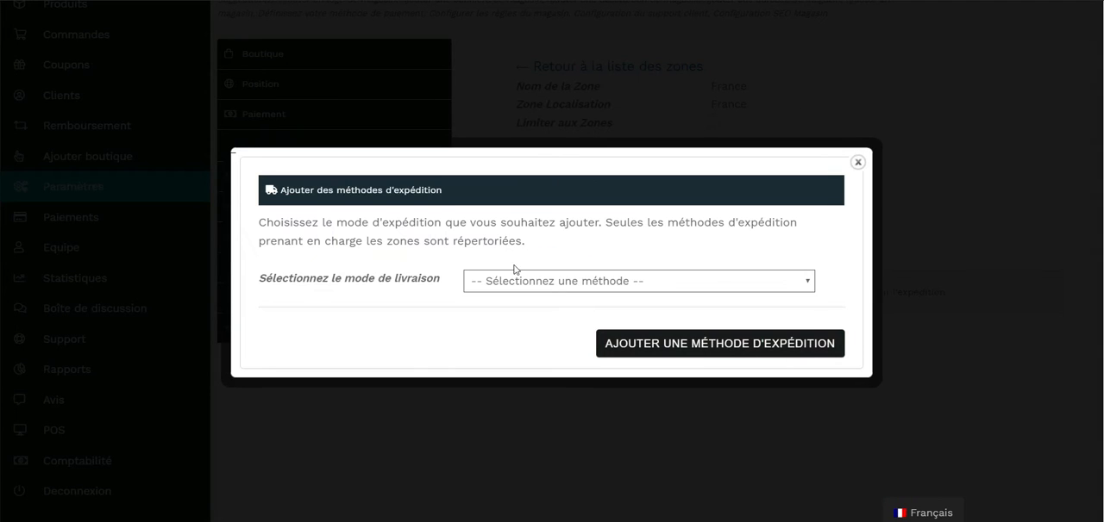
left_click(519, 281)
left_click(529, 326)
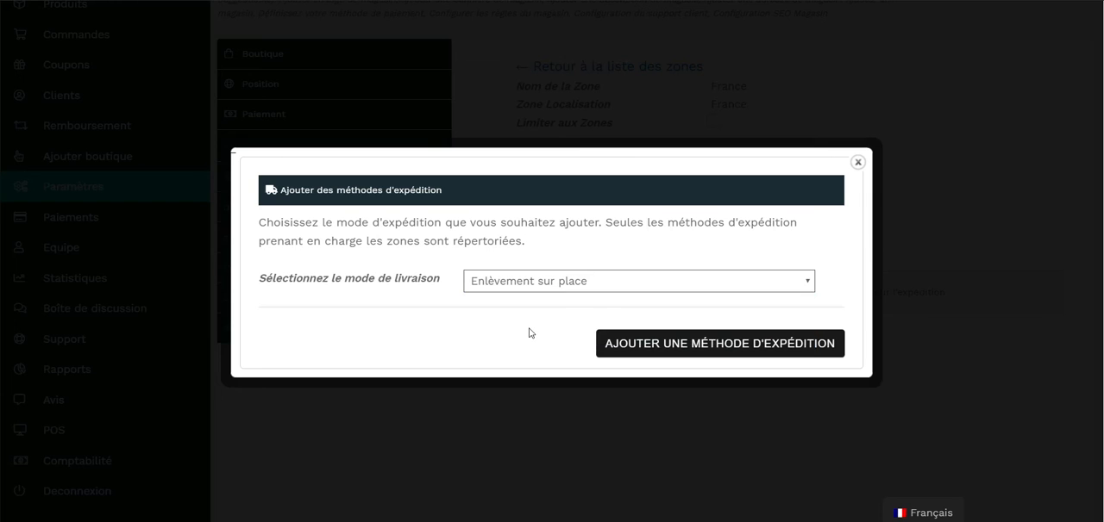
left_click(660, 347)
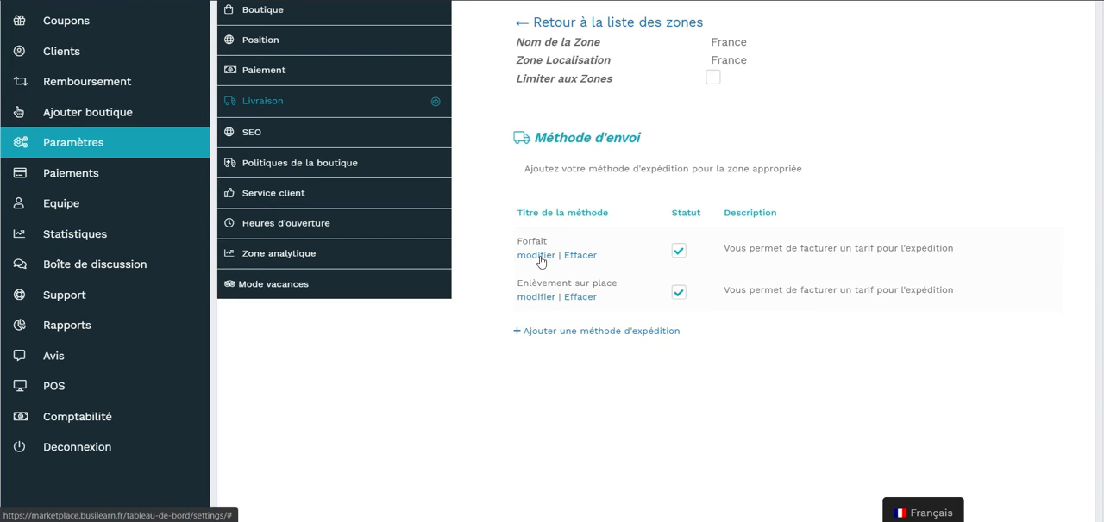
Set the cost of the Forfait method to 10 and save the method settings.
left_click(538, 257)
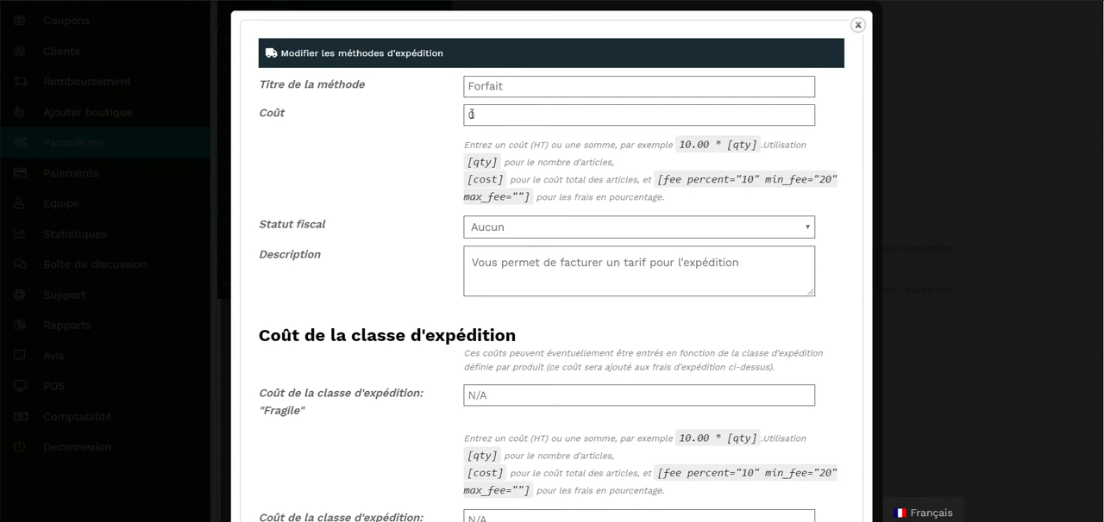
type("1")
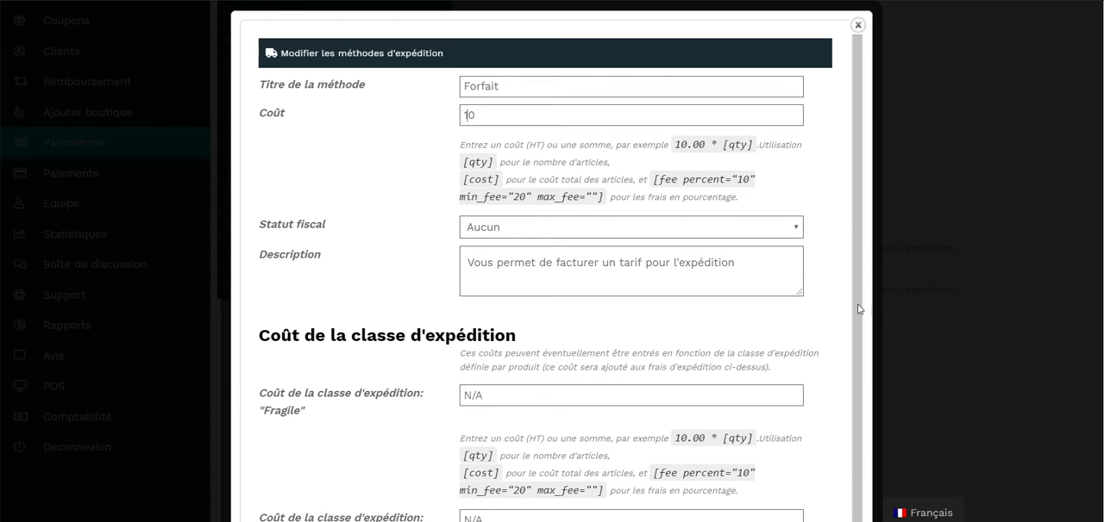
scroll(861, 310, "down", 8)
left_click(715, 477)
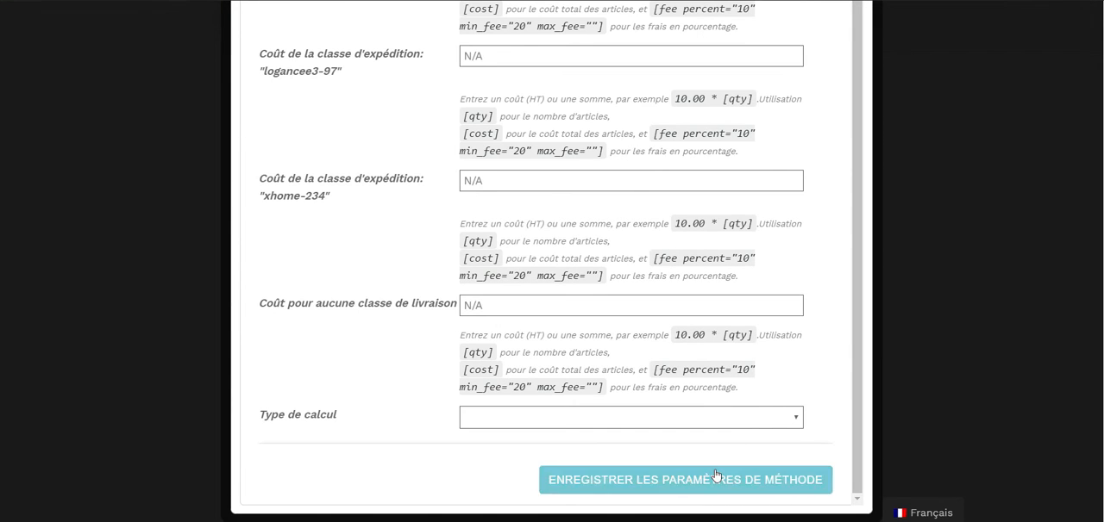
Save the vendor store's delivery settings.
scroll(771, 202, "up", 3)
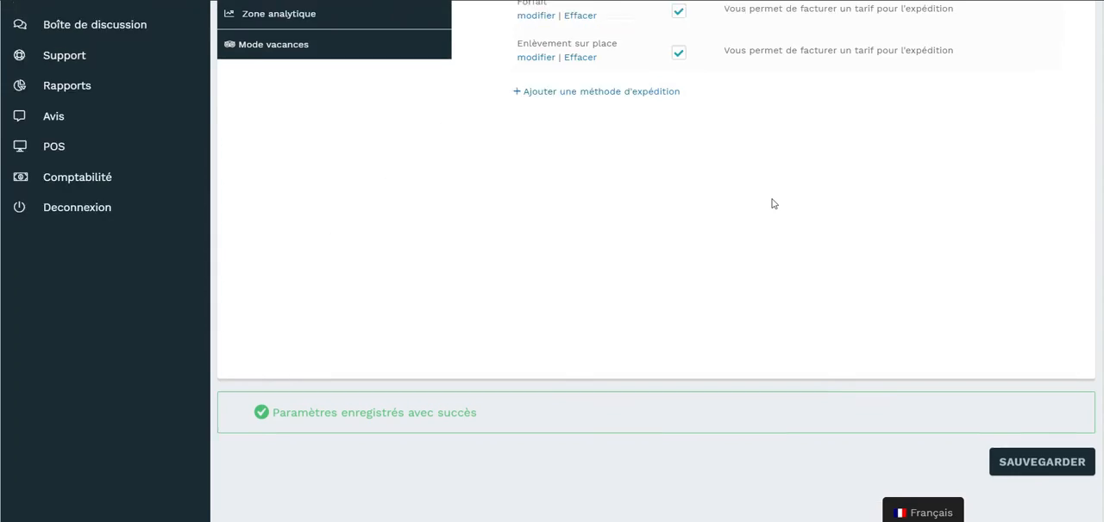
scroll(887, 241, "down", 2)
left_click(1041, 455)
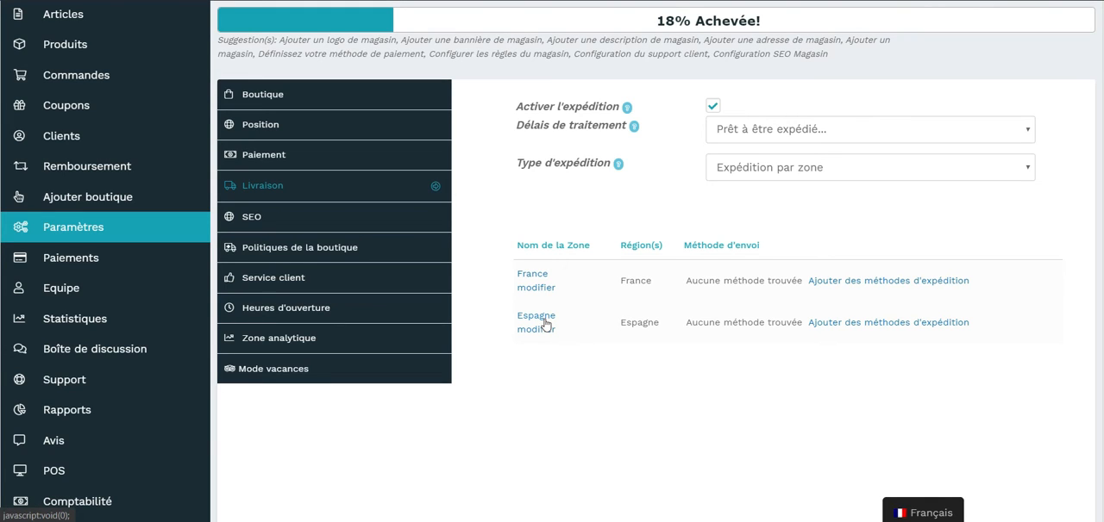
scroll(919, 353, "down", 5)
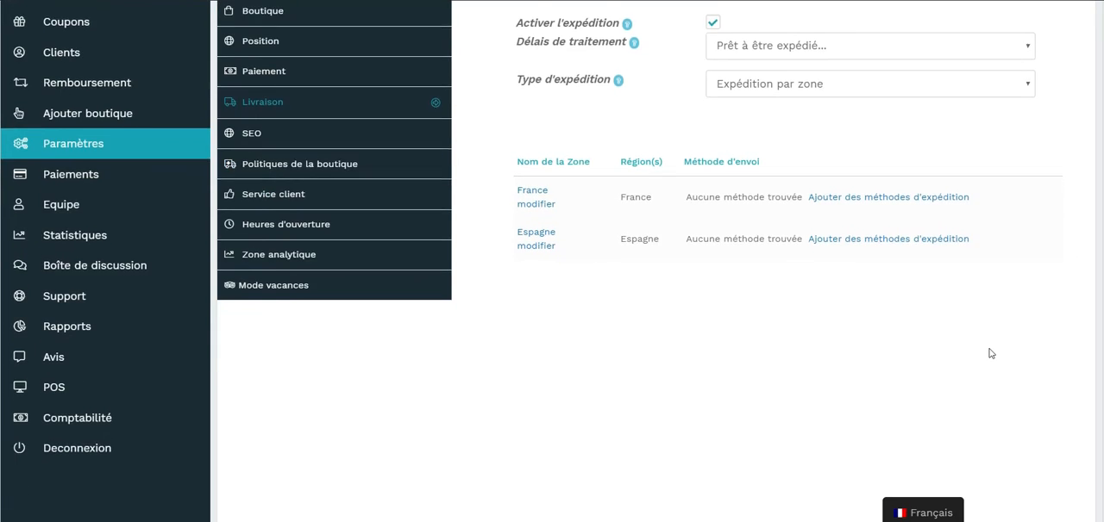
scroll(903, 271, "up", 3)
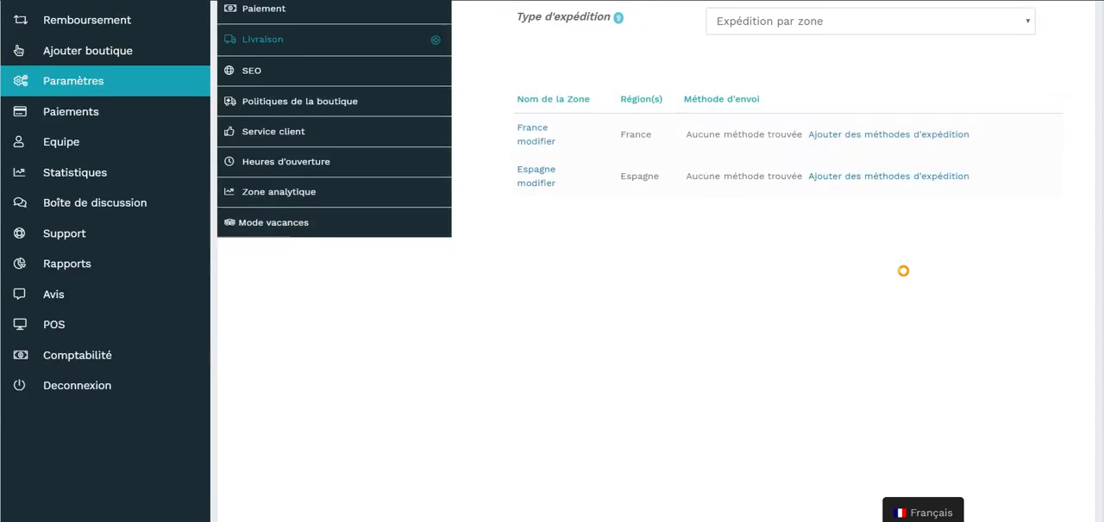
scroll(605, 158, "up", 1)
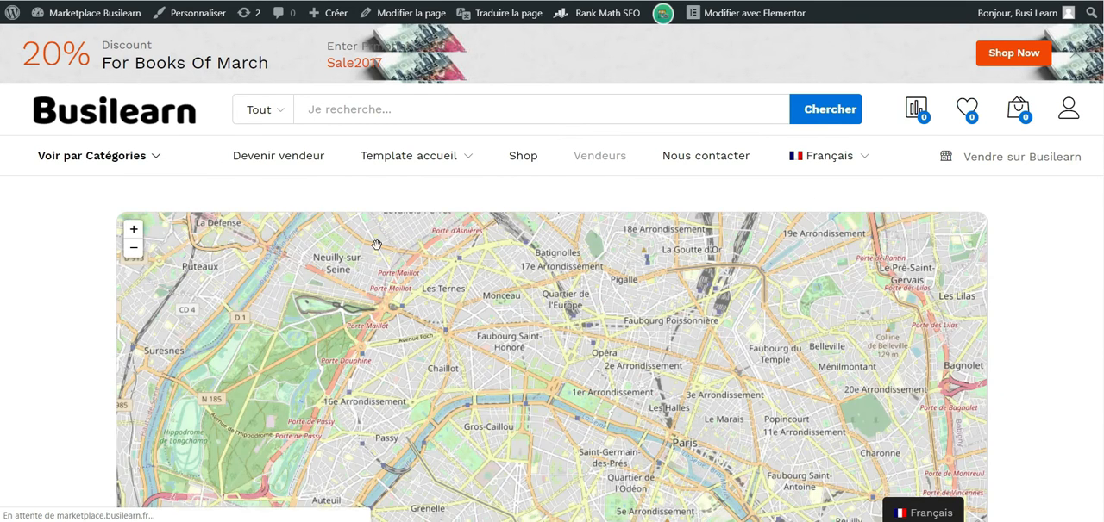
Visit the Busilearn shop from the vendor list and add Amcrest Security Camera in White Color to the cart.
scroll(25, 303, "down", 10)
scroll(25, 303, "down", 1)
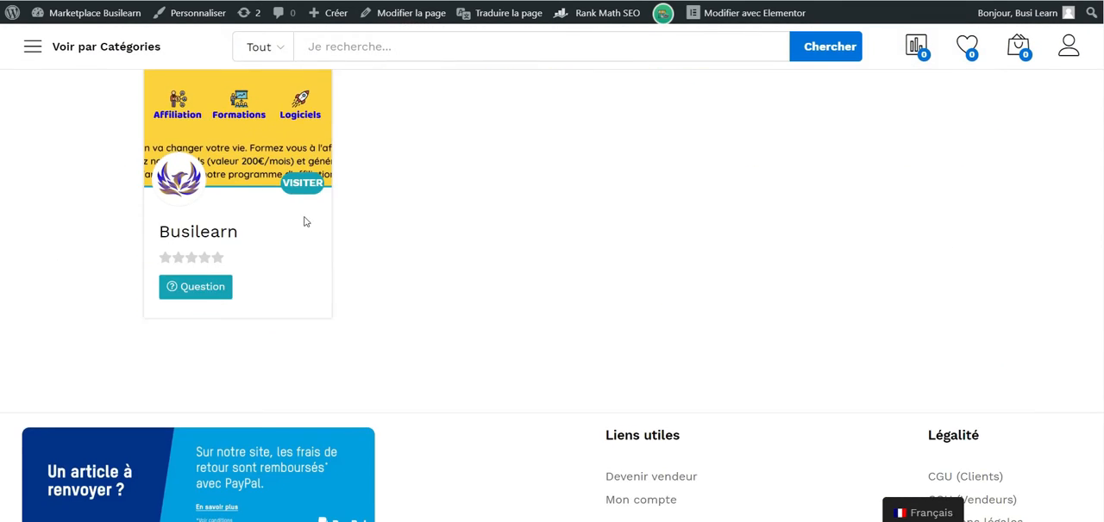
left_click(288, 212)
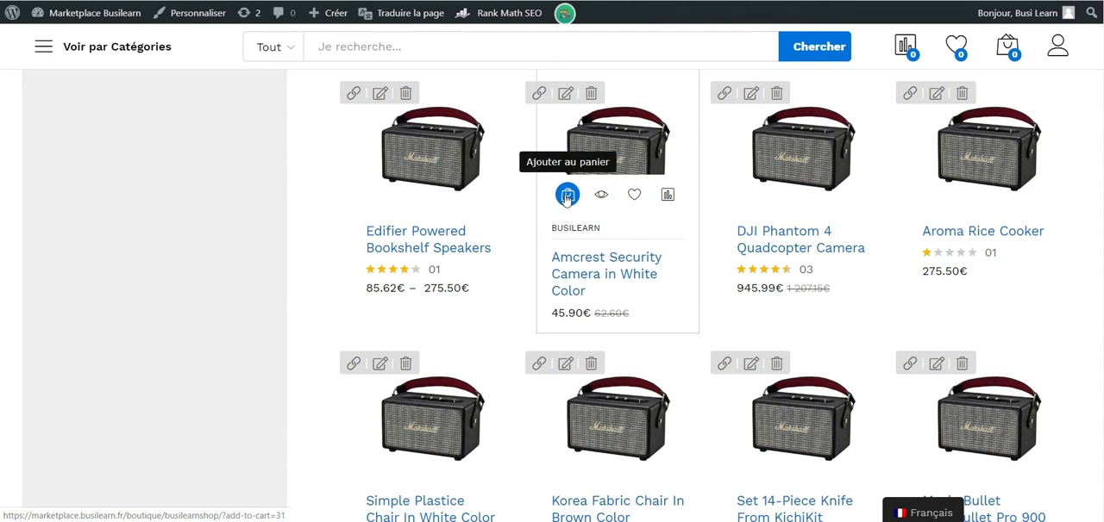
left_click(567, 195)
View the cart and proceed to the checkout.
left_click(999, 46)
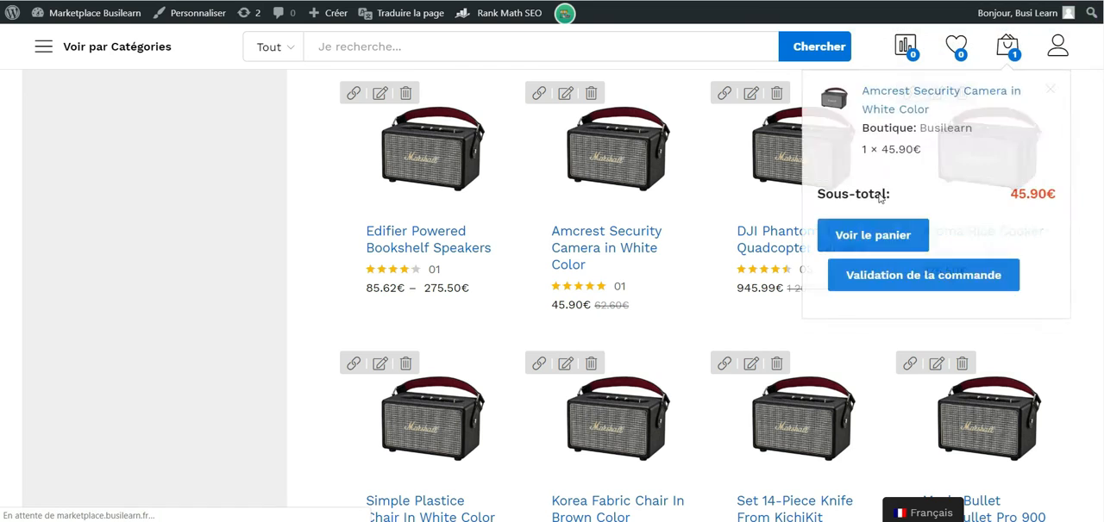
scroll(634, 450, "down", 2)
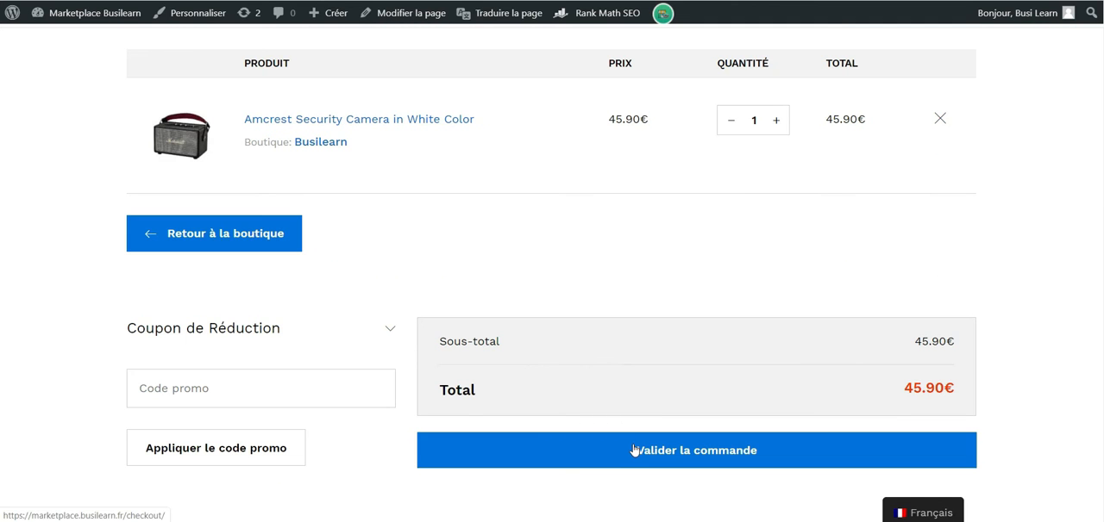
left_click(634, 450)
Compare the order total at checkout with Enlèvement sur place and with Forfait as the Busilearn delivery option.
scroll(888, 299, "down", 2)
scroll(888, 299, "up", 4)
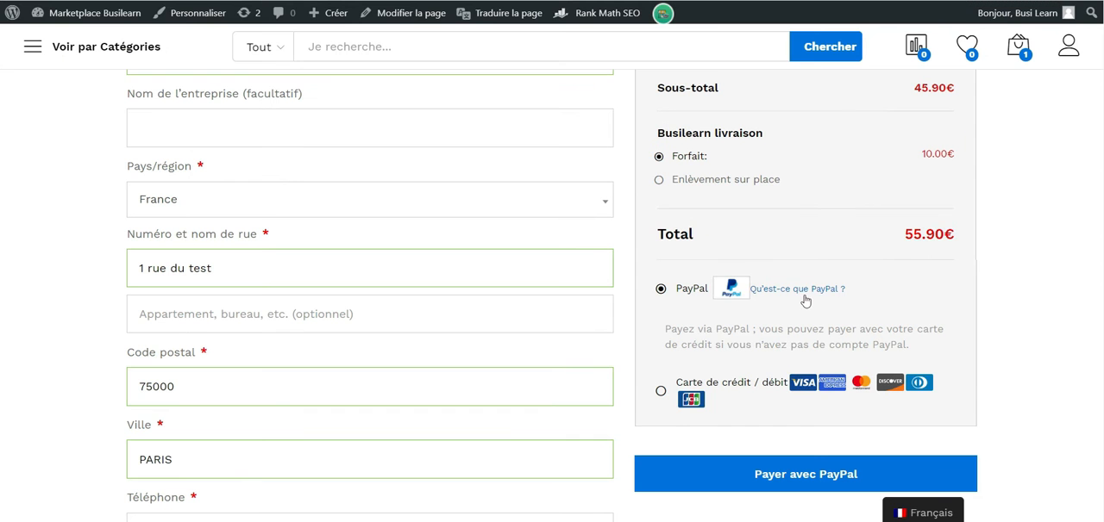
scroll(459, 299, "up", 1)
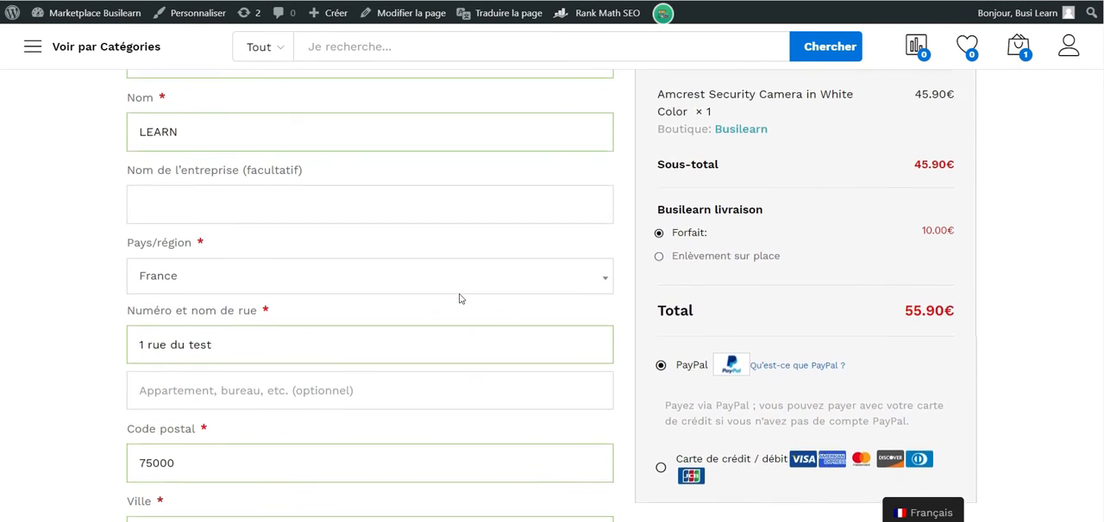
scroll(459, 300, "down", 1)
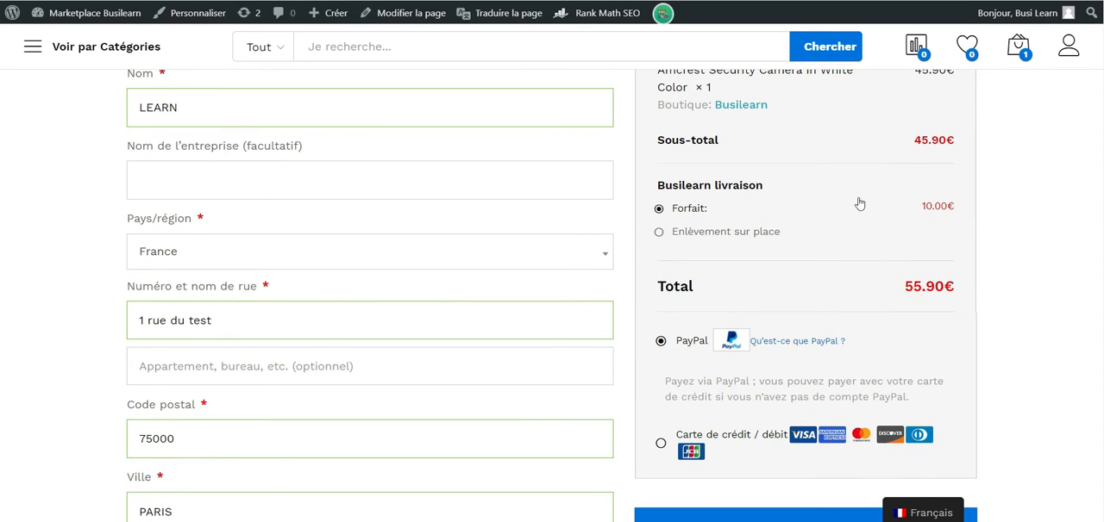
left_click(659, 232)
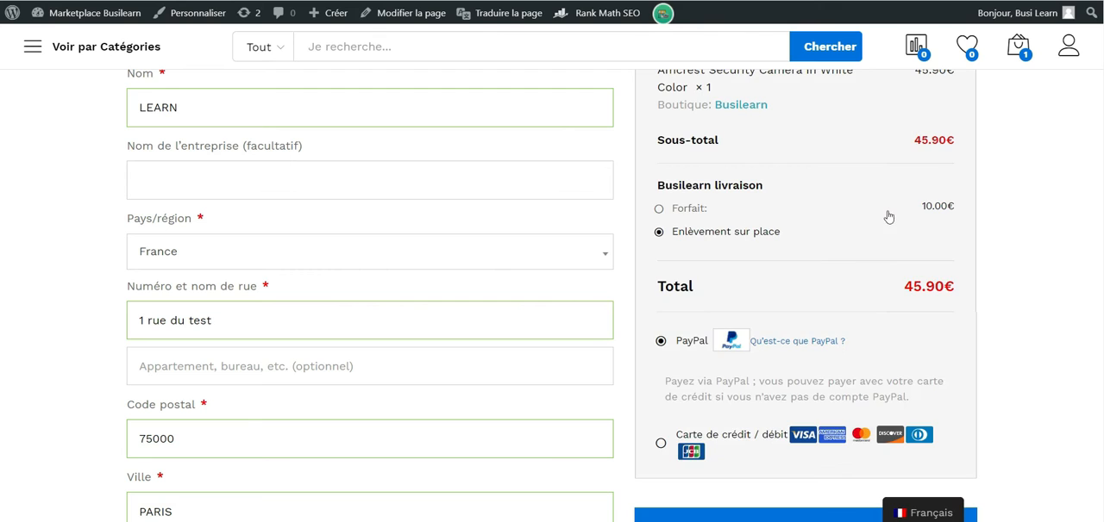
scroll(797, 228, "up", 1)
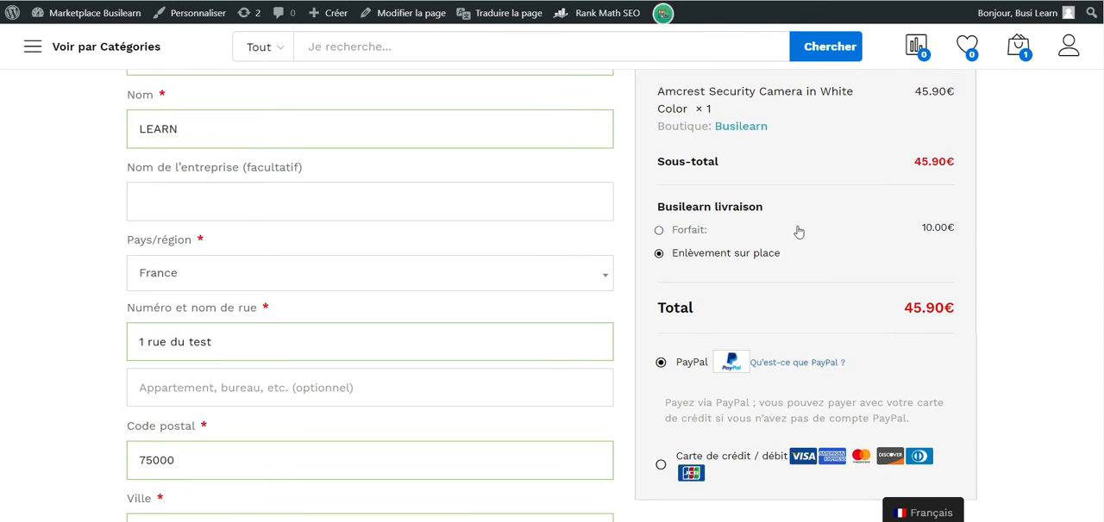
left_click(660, 233)
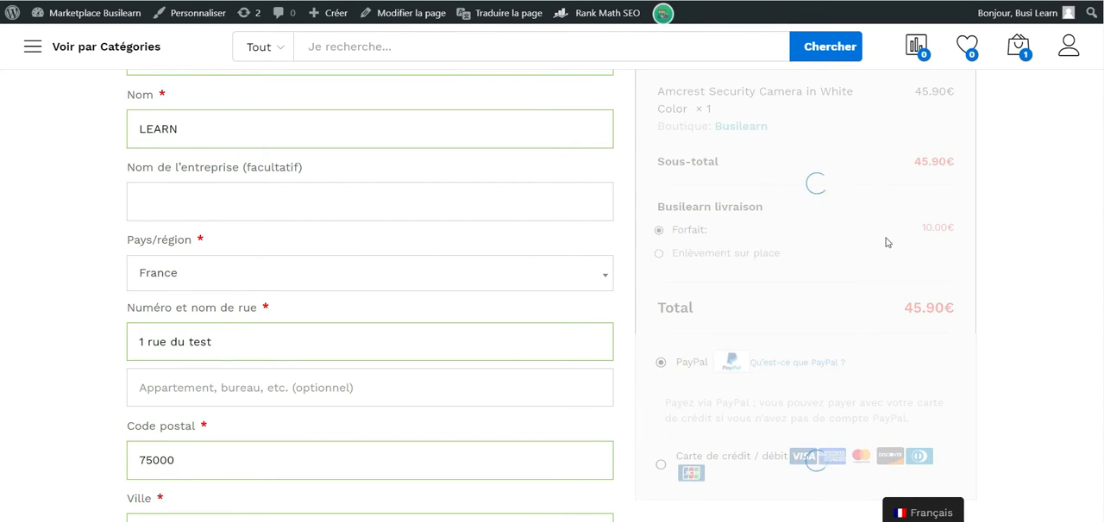
scroll(948, 246, "up", 2)
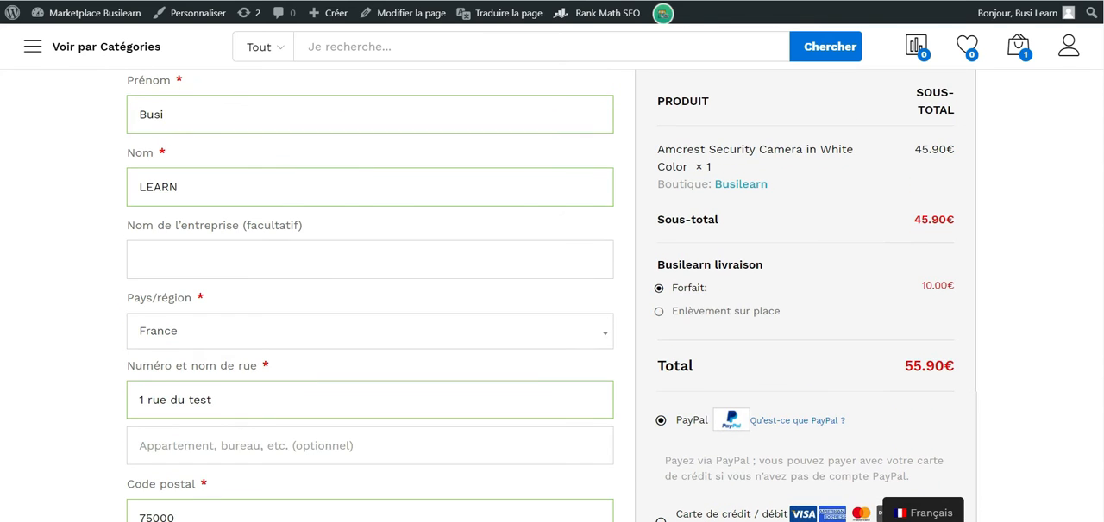
Return to the vendor's delivery settings and change the shipping type to Expédition au poids.
left_click(480, 502)
left_click(807, 133)
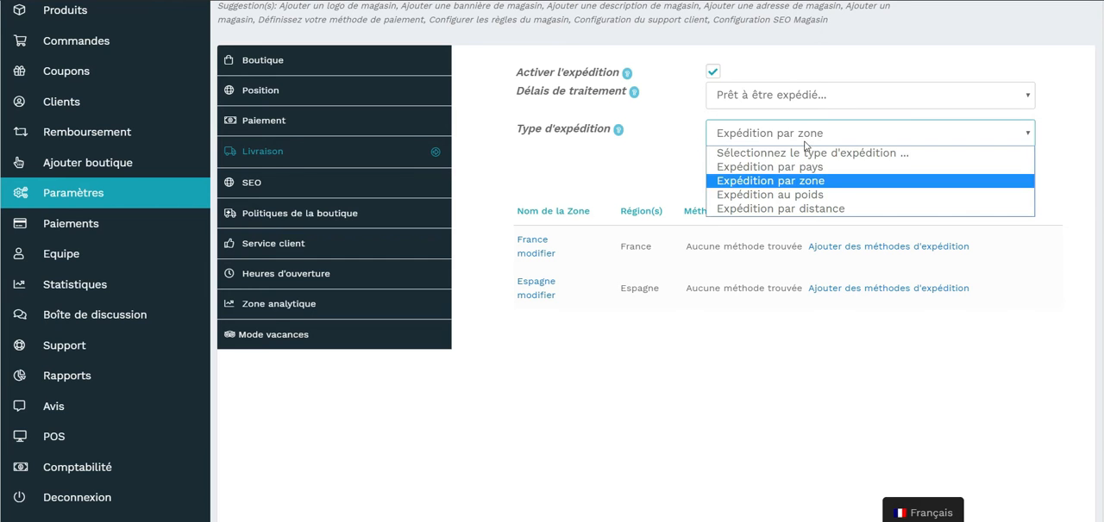
left_click(803, 195)
Examine the Activer Enlèvement sur place and Coût d'enlèvement local options of the weight-based shipping.
scroll(591, 105, "down", 2)
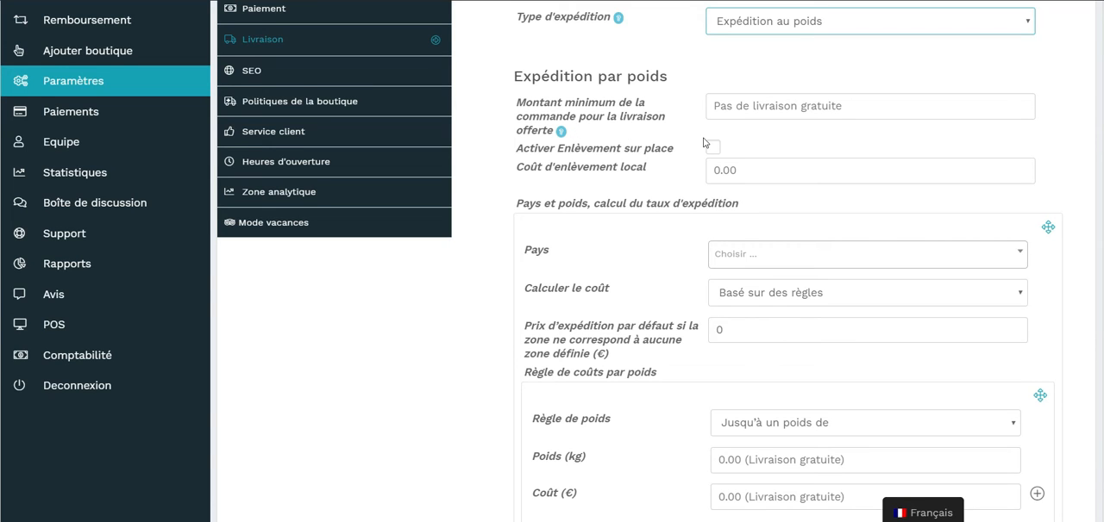
scroll(704, 143, "down", 1)
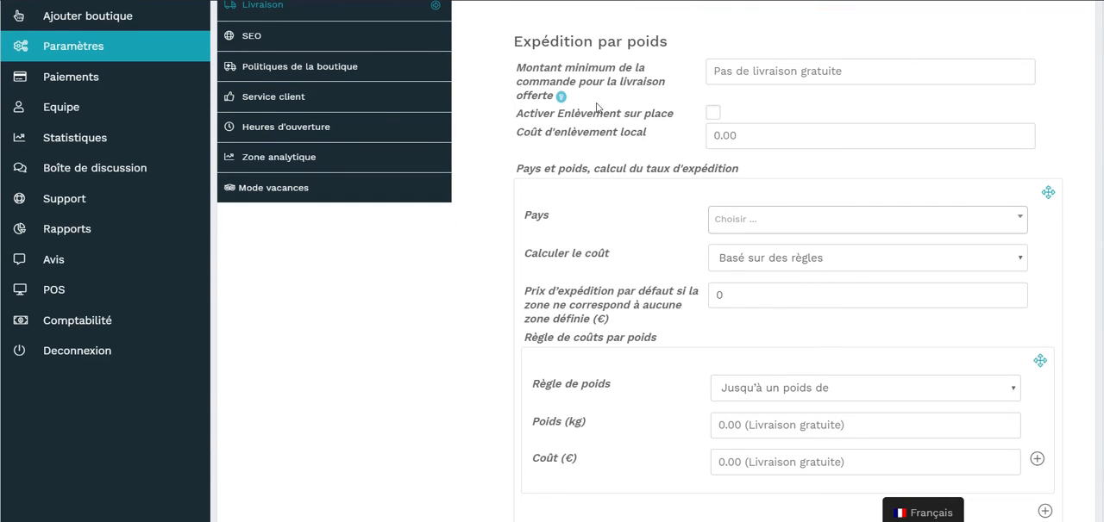
left_click(715, 115)
left_click(716, 135)
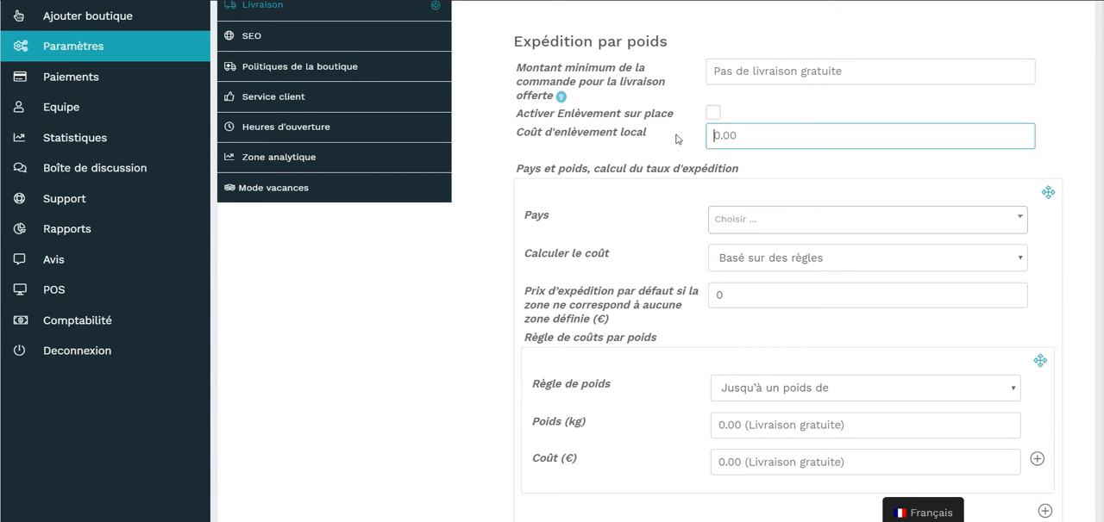
Examine the country and cost calculation options of the weight-based shipping.
scroll(724, 147, "down", 1)
scroll(718, 65, "up", 1)
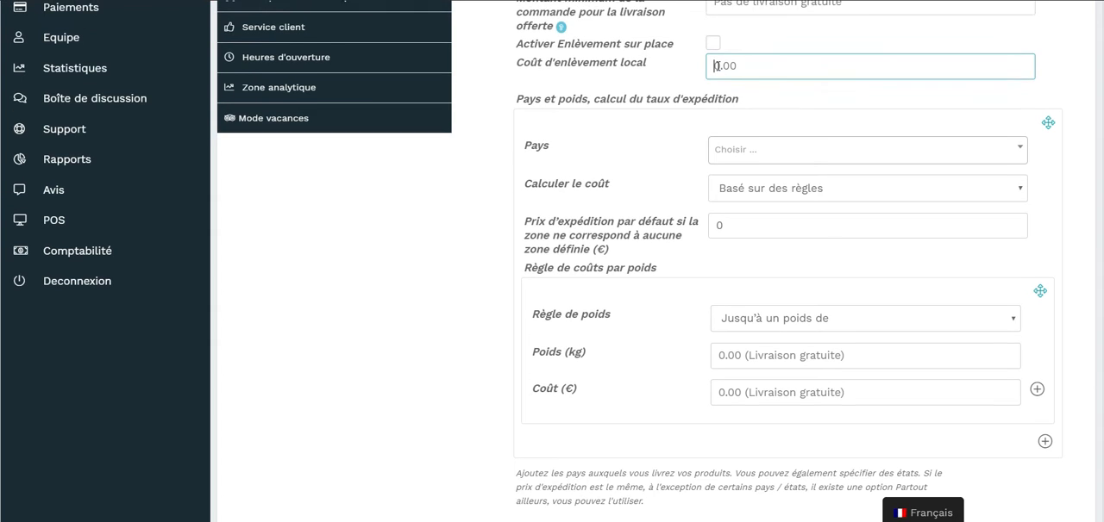
left_click(789, 138)
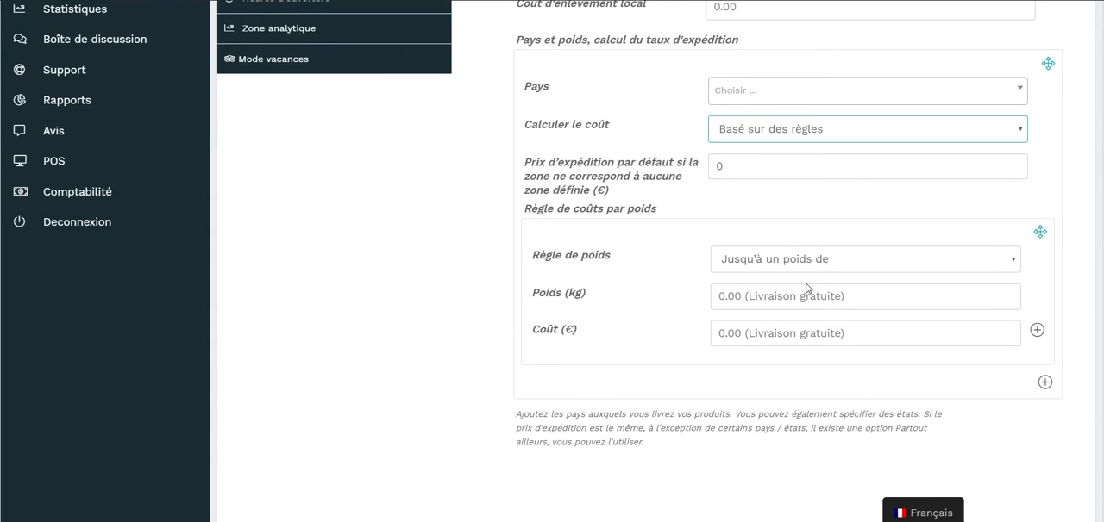
Define the first weight rule as Jusqu'à un poids de 10 kg with a cost of 9 €.
scroll(728, 285, "down", 1)
left_click(799, 201)
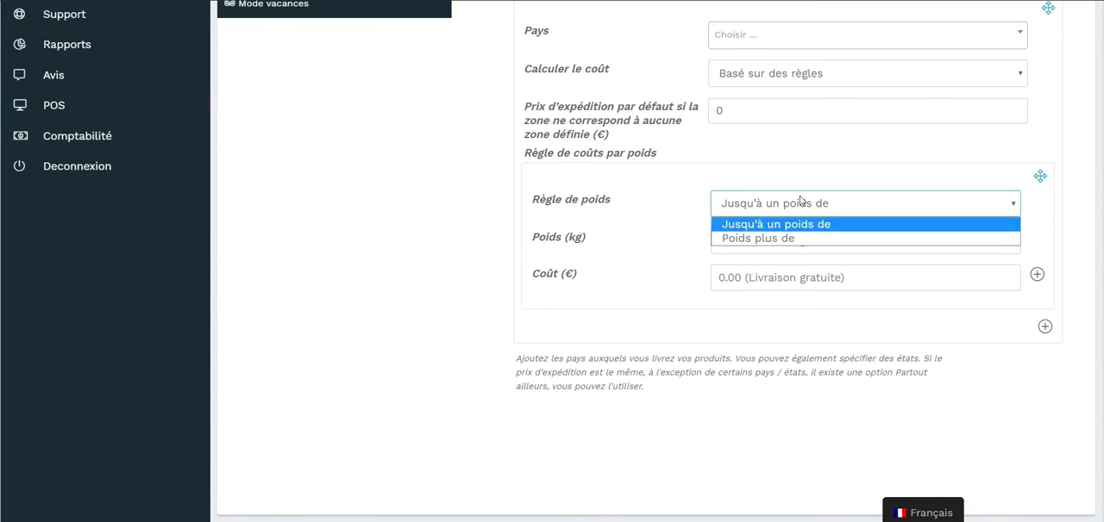
left_click(800, 239)
left_click(818, 203)
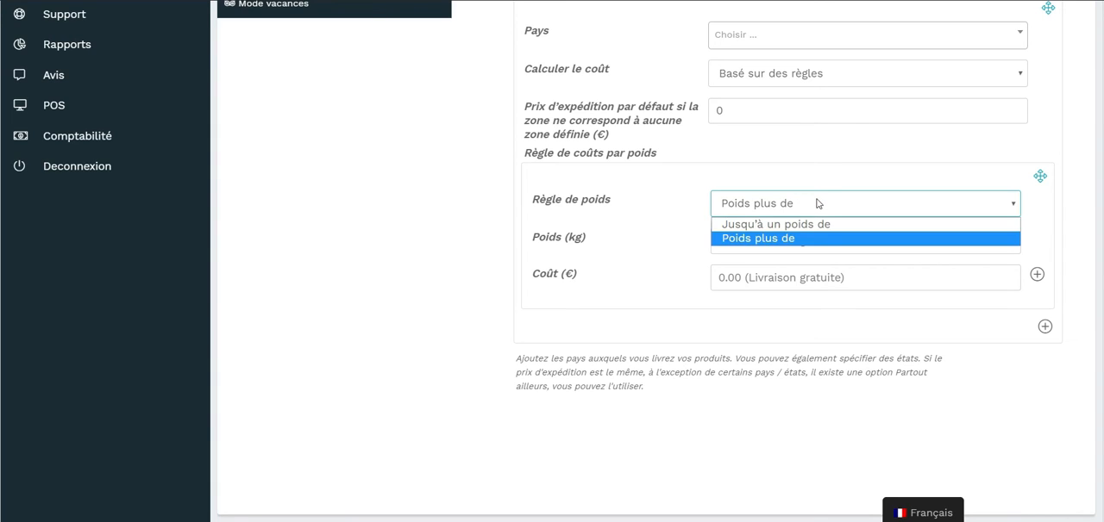
left_click(801, 226)
left_click(754, 239)
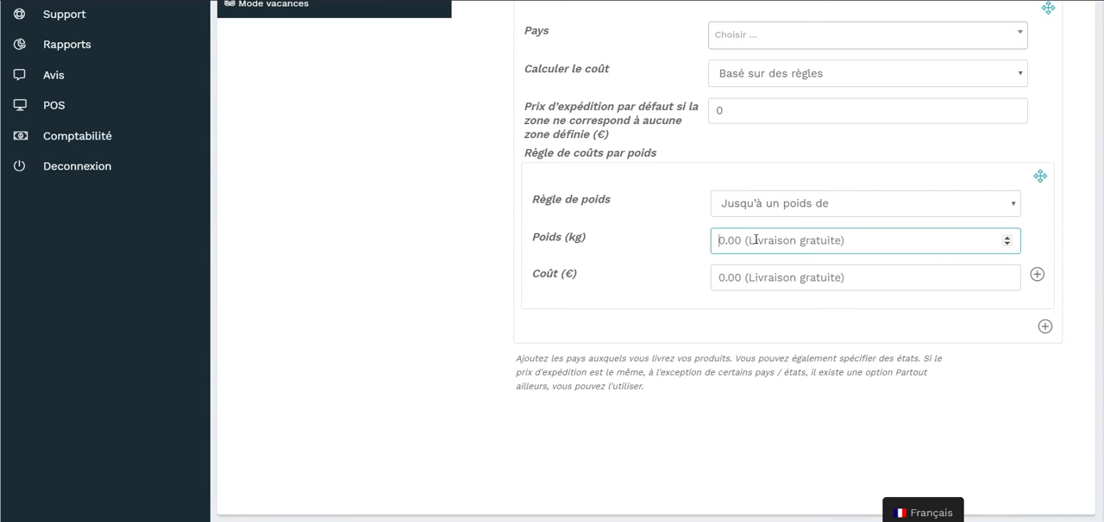
type("10")
key("Tab")
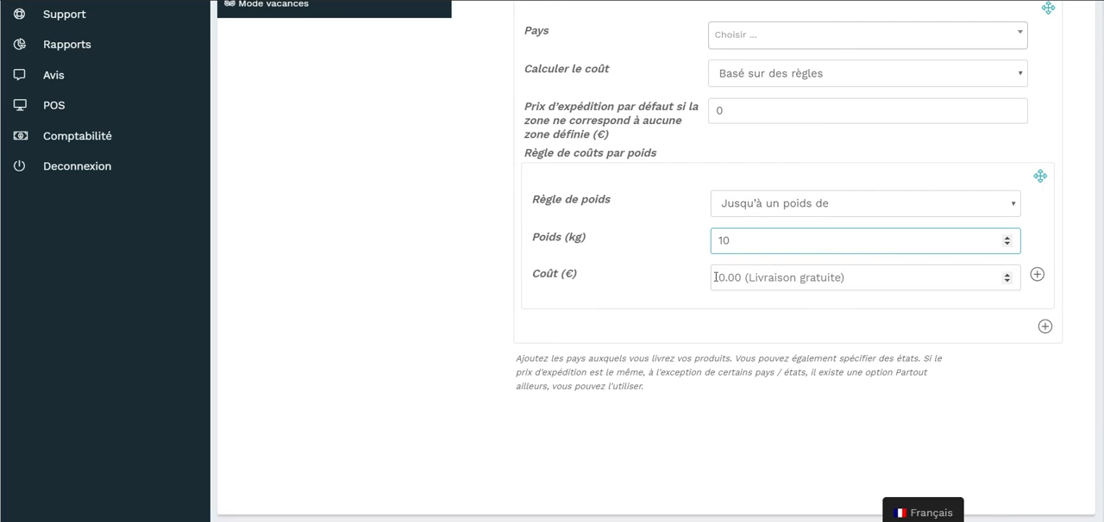
type("9")
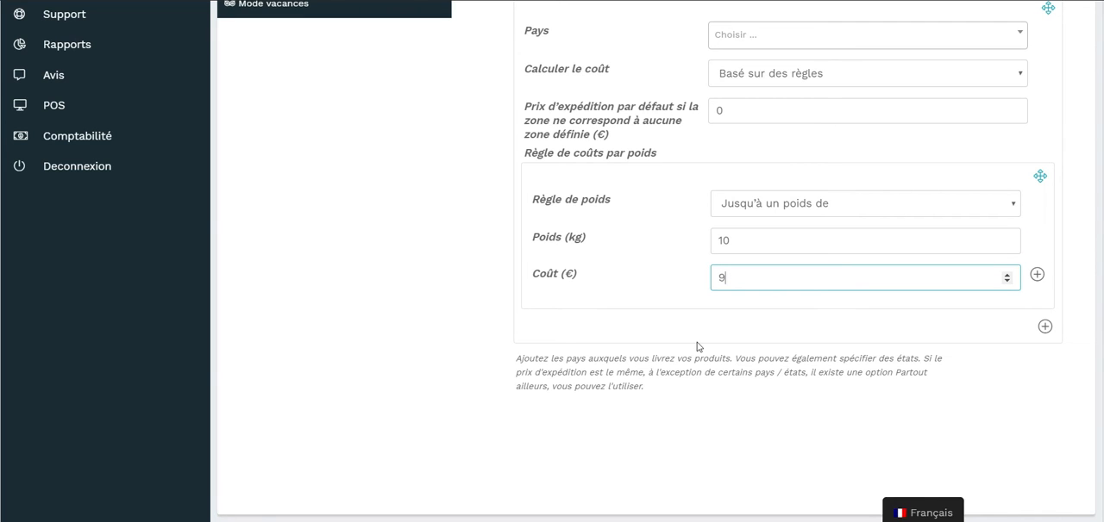
Add a second weight rule, Poids plus de 10 kg with a cost of 29 €, and save the delivery settings.
scroll(1009, 322, "down", 1)
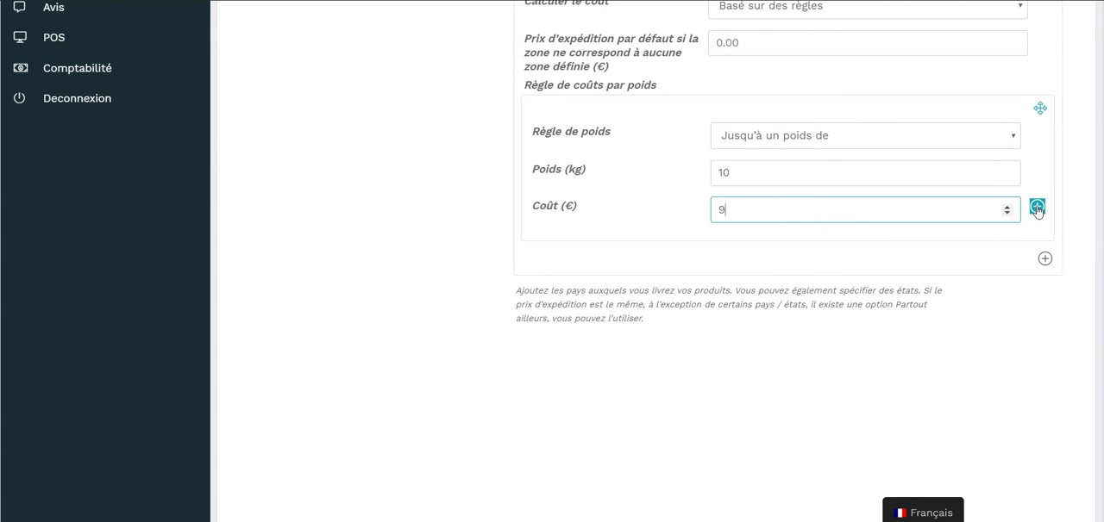
left_click(1037, 210)
scroll(1024, 367, "down", 1)
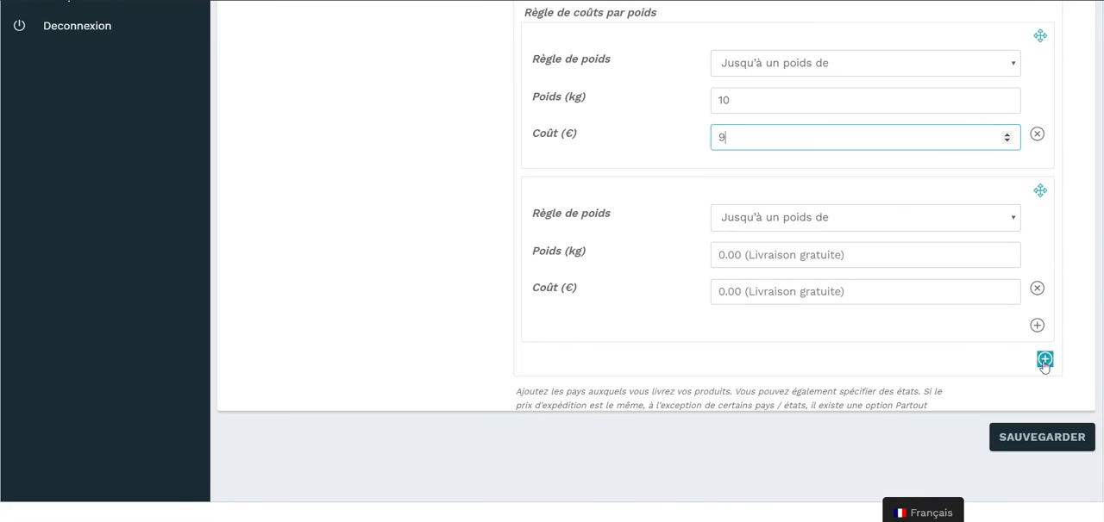
left_click(894, 219)
left_click(852, 249)
left_click(783, 255)
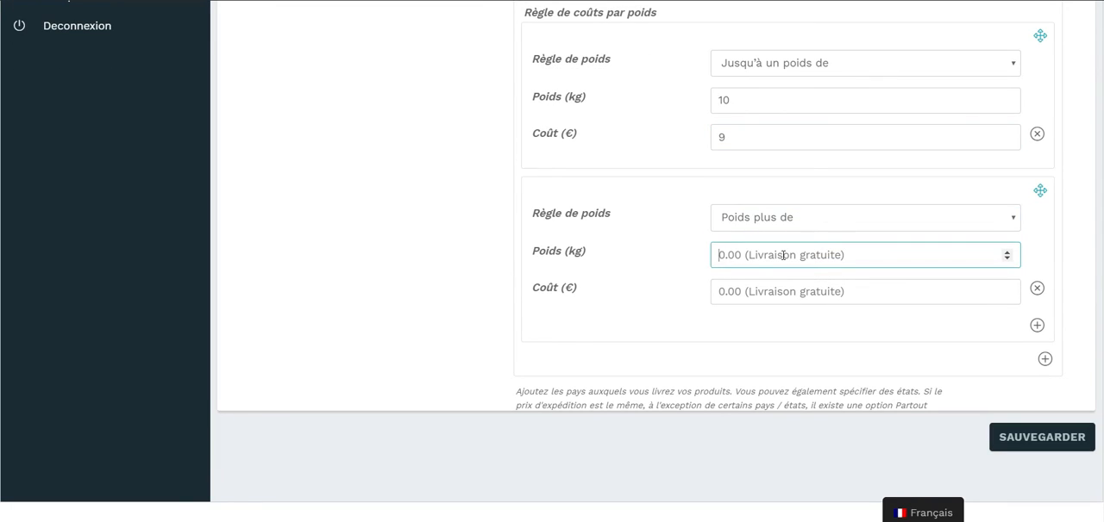
type("10")
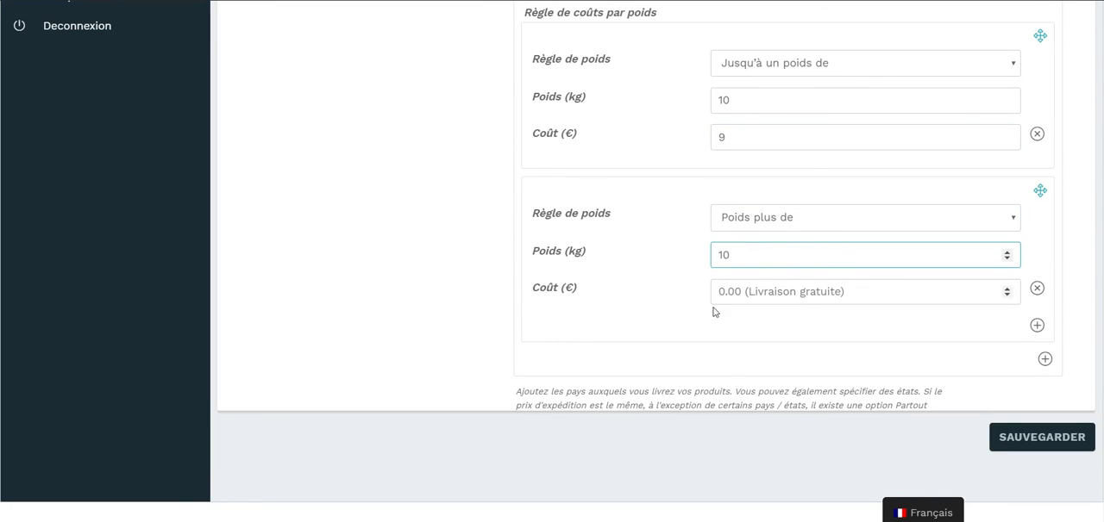
left_click(769, 299)
type("29")
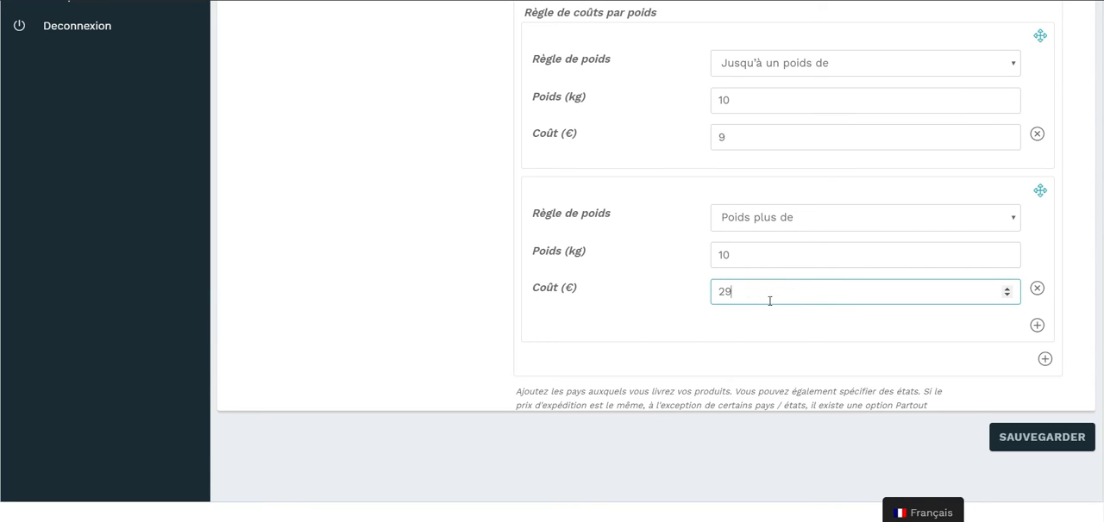
key("Return")
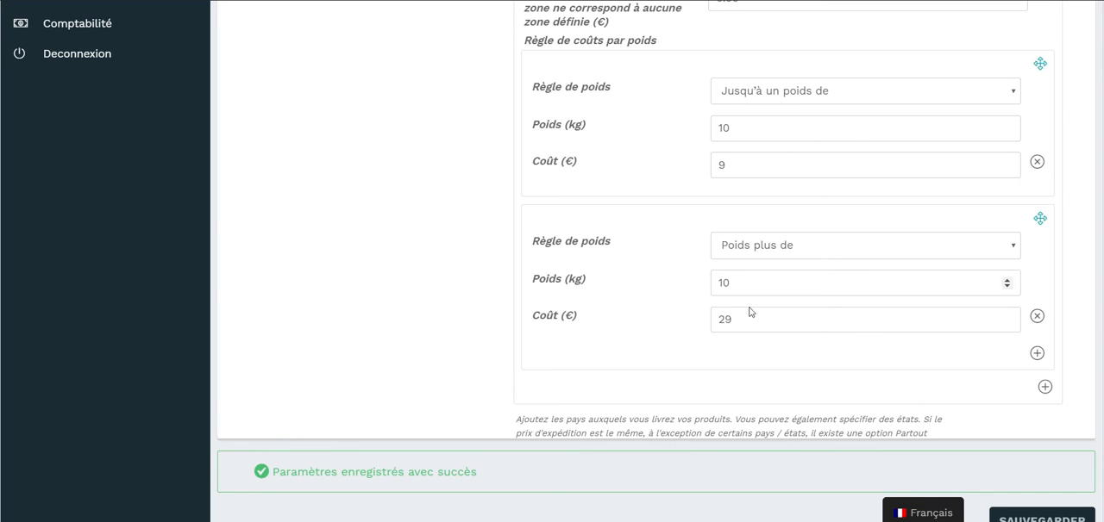
Change the vendor's shipping type to Expédition par distance and review its distance cost rules.
scroll(473, 233, "up", 4)
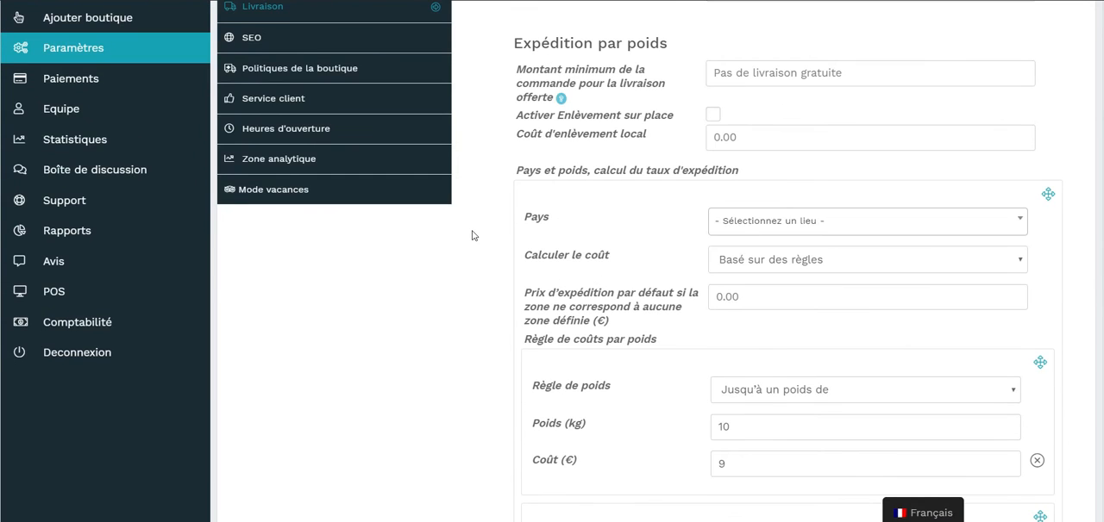
scroll(529, 219, "up", 2)
left_click(776, 177)
left_click(790, 250)
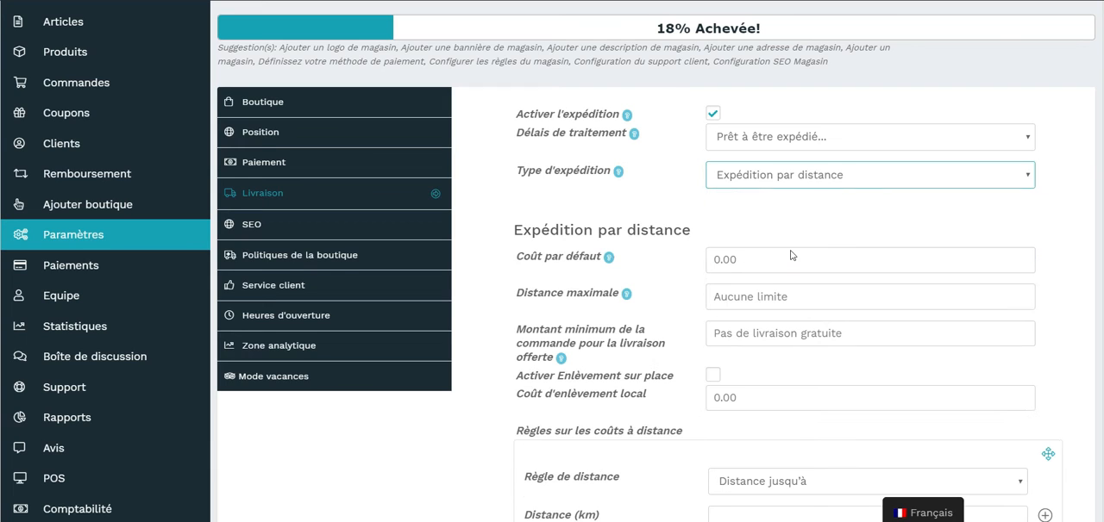
scroll(788, 234, "down", 2)
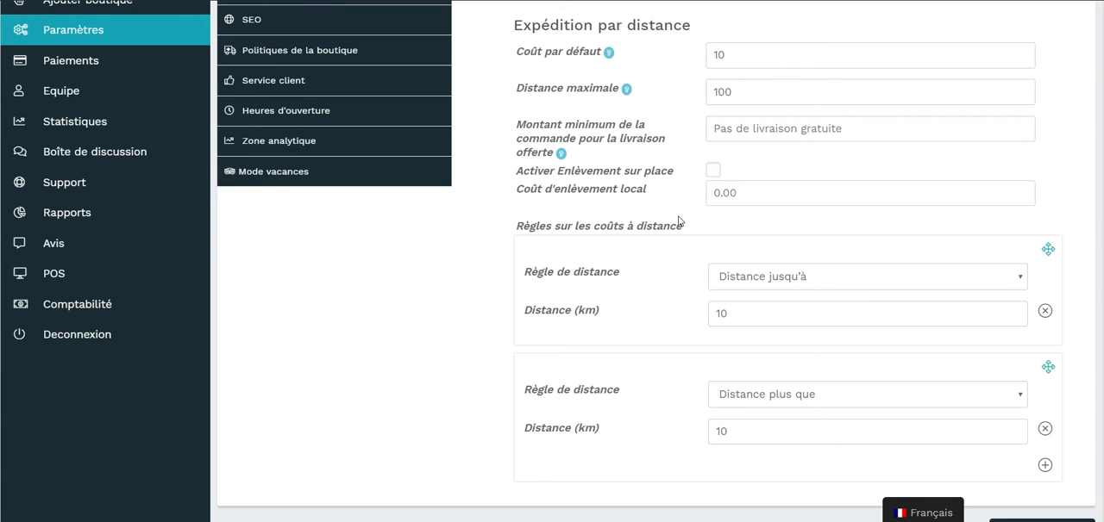
scroll(678, 222, "down", 1)
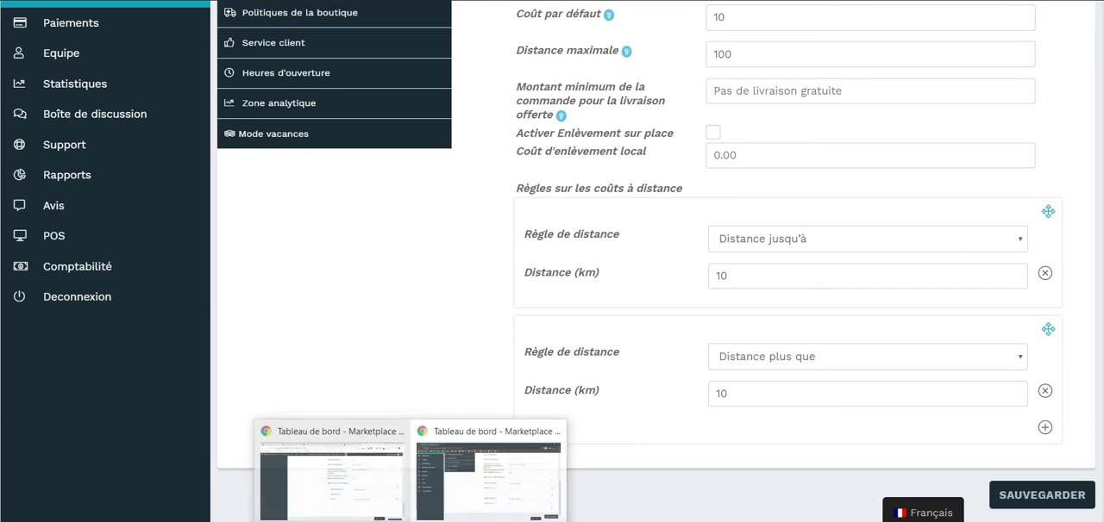
Switch to the administrator's marketplace dashboard window and examine the Expédition par distance options.
left_click(475, 465)
scroll(708, 254, "up", 2)
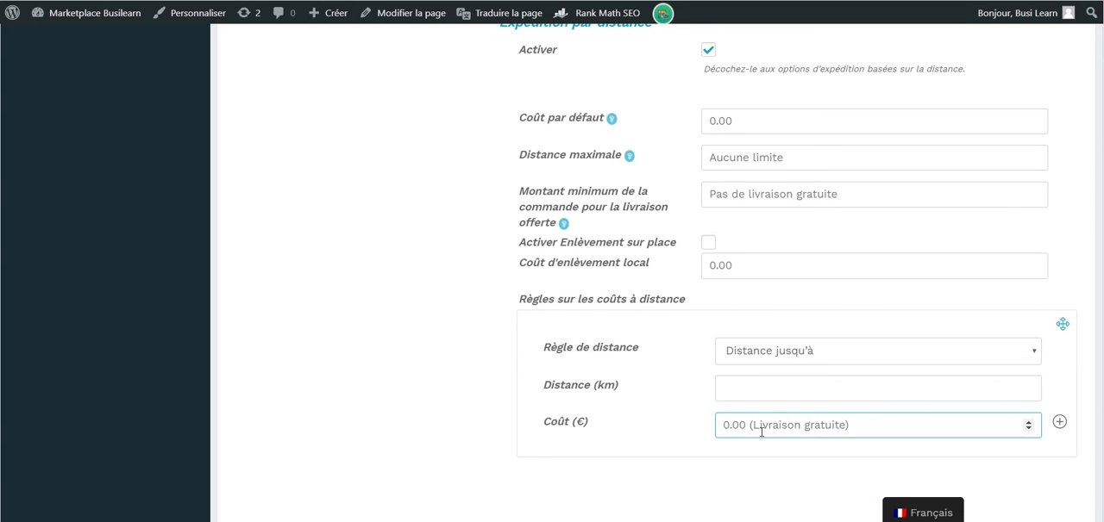
scroll(884, 285, "up", 1)
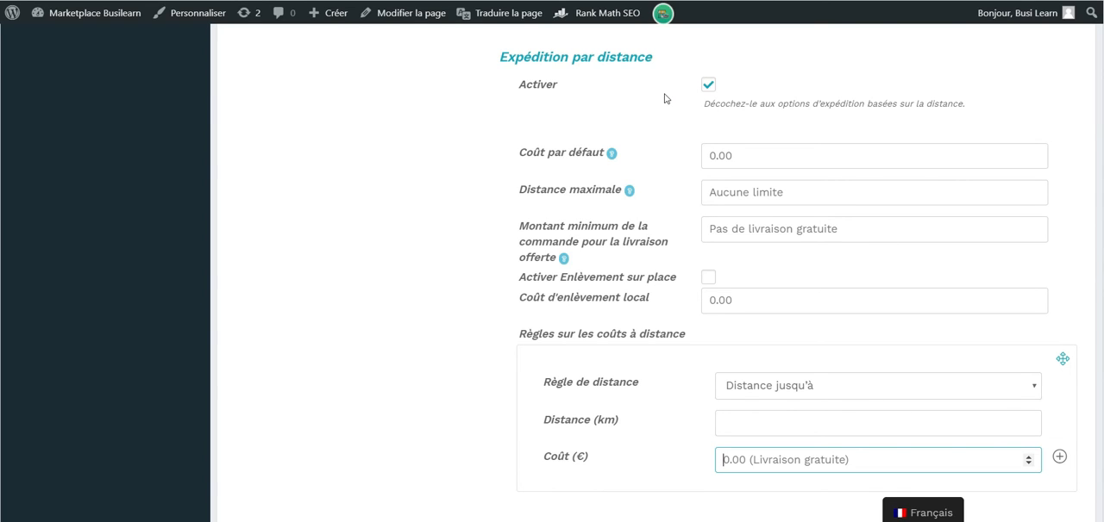
scroll(641, 133, "down", 1)
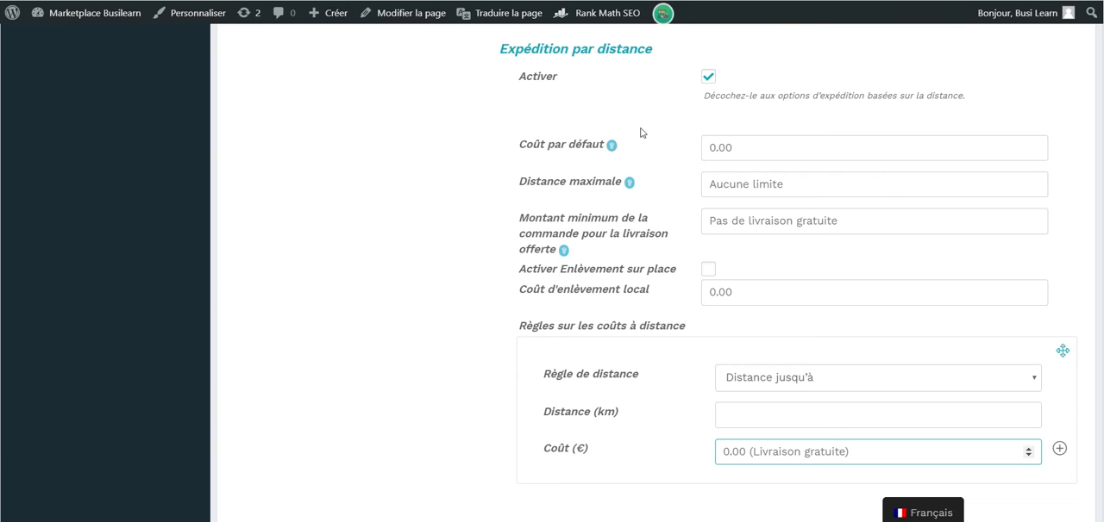
scroll(641, 133, "up", 5)
scroll(640, 133, "down", 6)
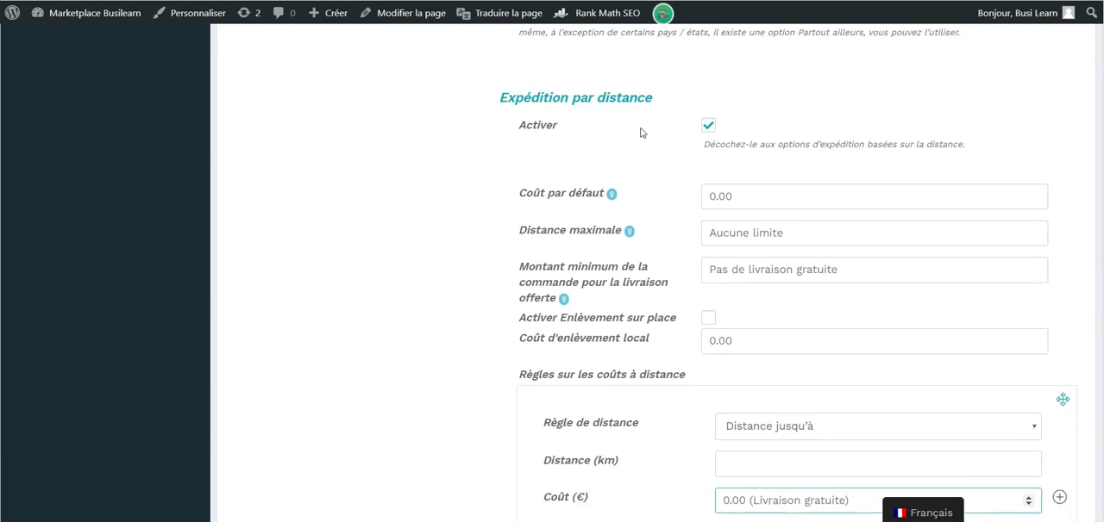
scroll(658, 288, "up", 1)
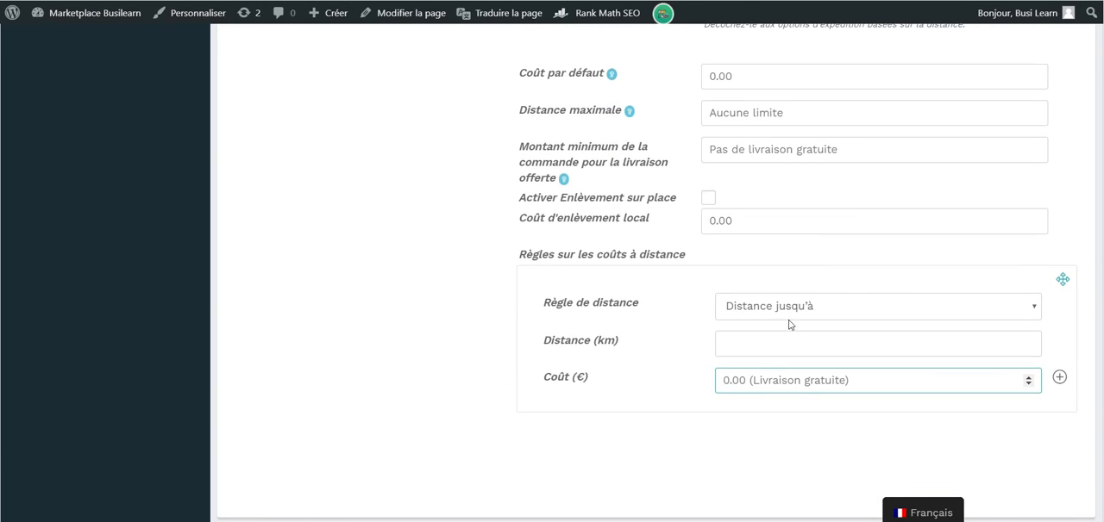
scroll(674, 250, "up", 1)
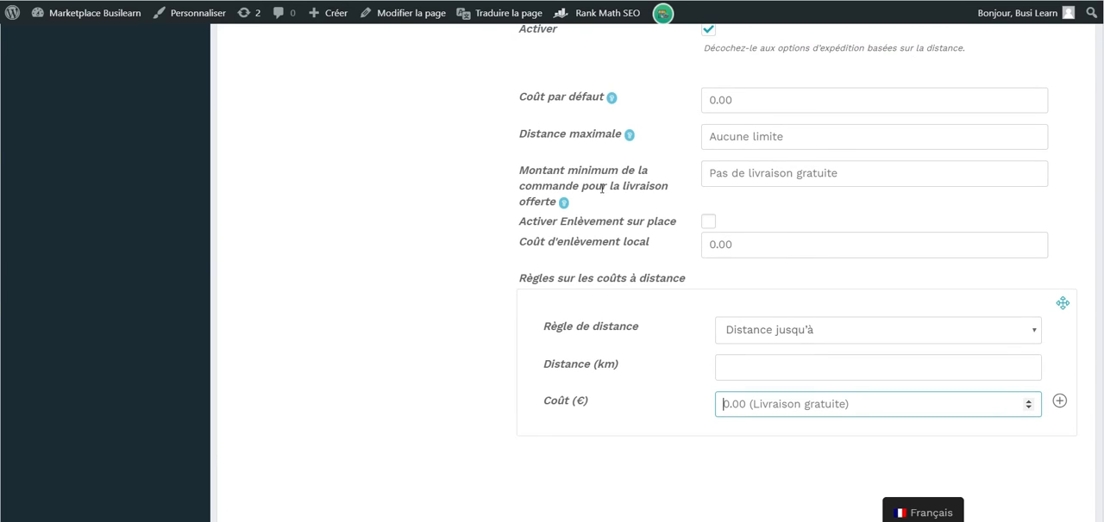
Review the marketplace's store shipping, Expédition par zone and Expédition par pays settings.
scroll(559, 279, "up", 4)
scroll(560, 263, "up", 6)
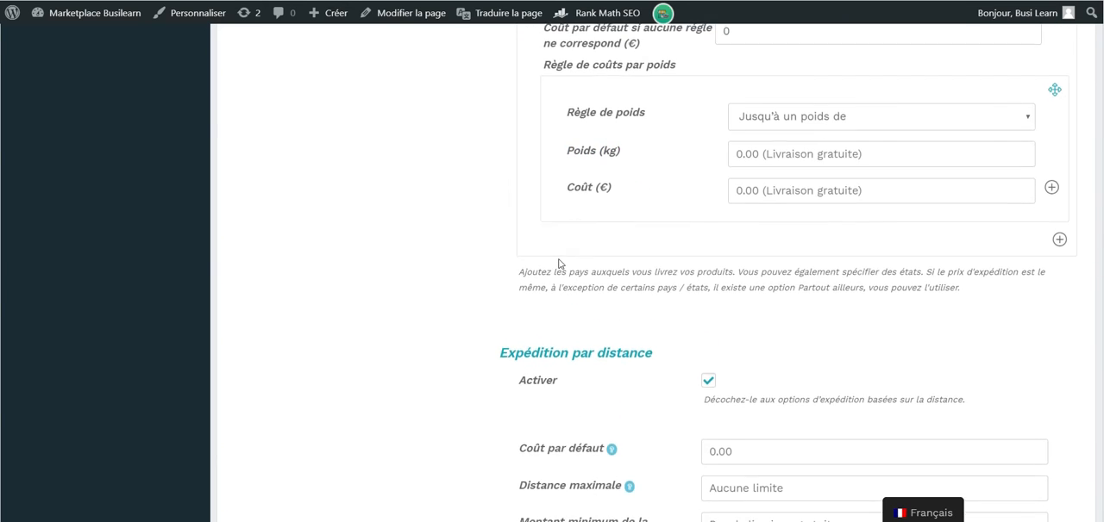
scroll(559, 264, "up", 20)
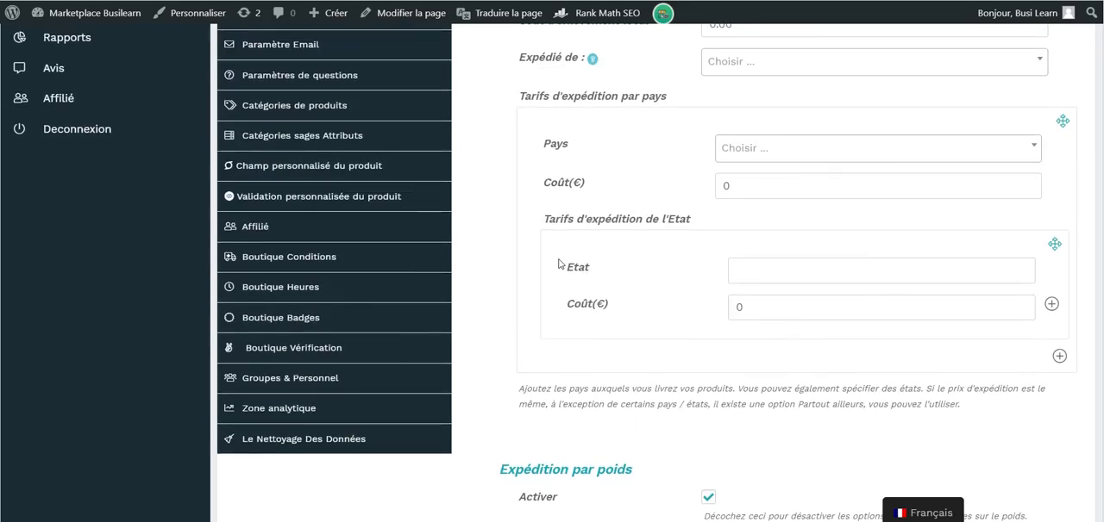
scroll(558, 264, "up", 1)
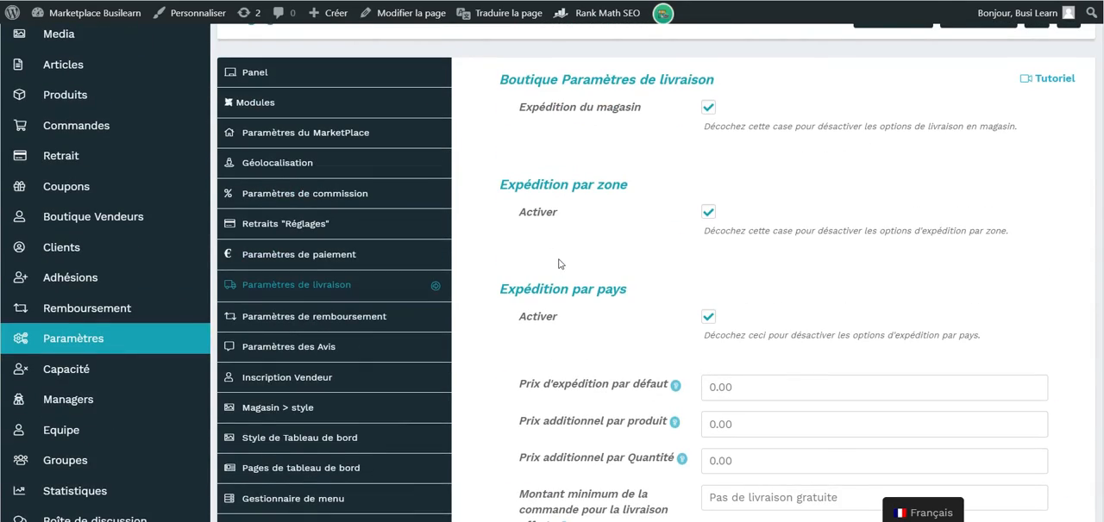
Set the country to France in the marketplace's Expédition par poids section.
scroll(559, 264, "down", 10)
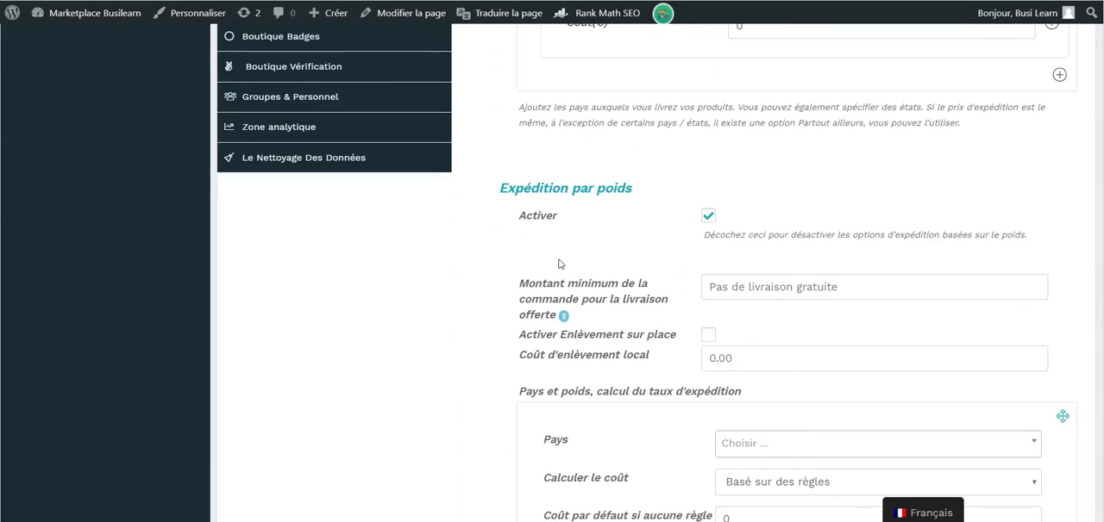
scroll(559, 264, "down", 3)
scroll(792, 190, "up", 1)
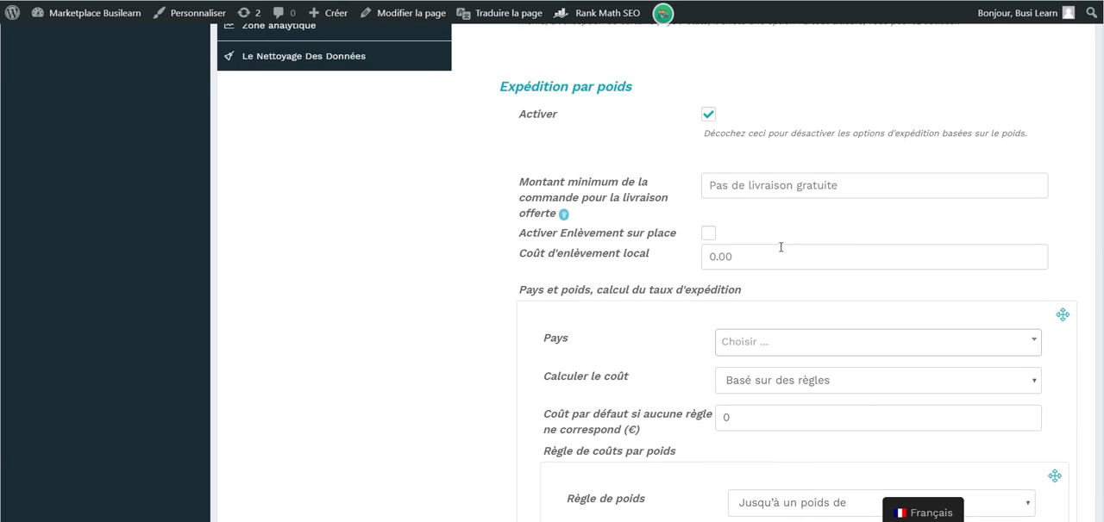
left_click(749, 349)
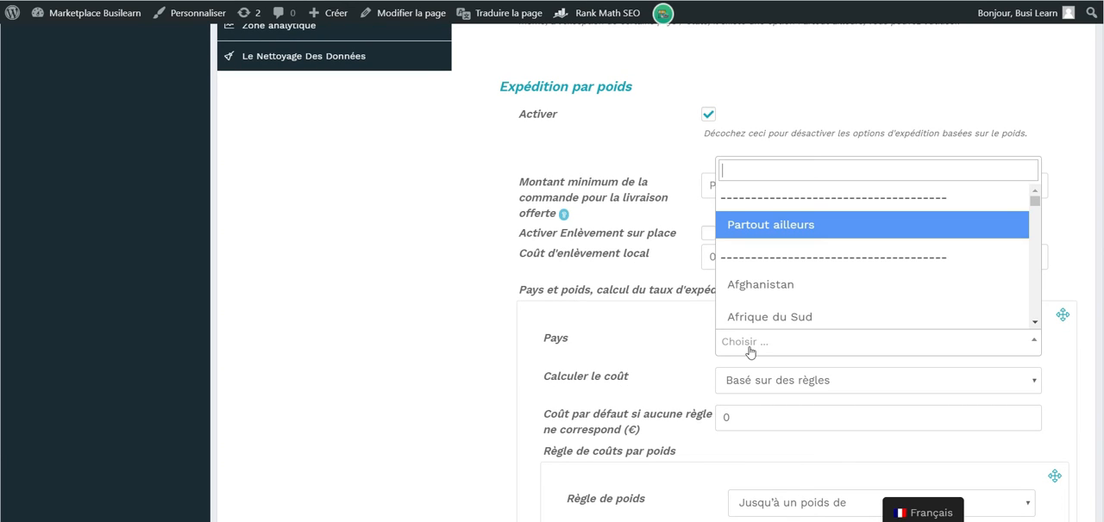
type("fr")
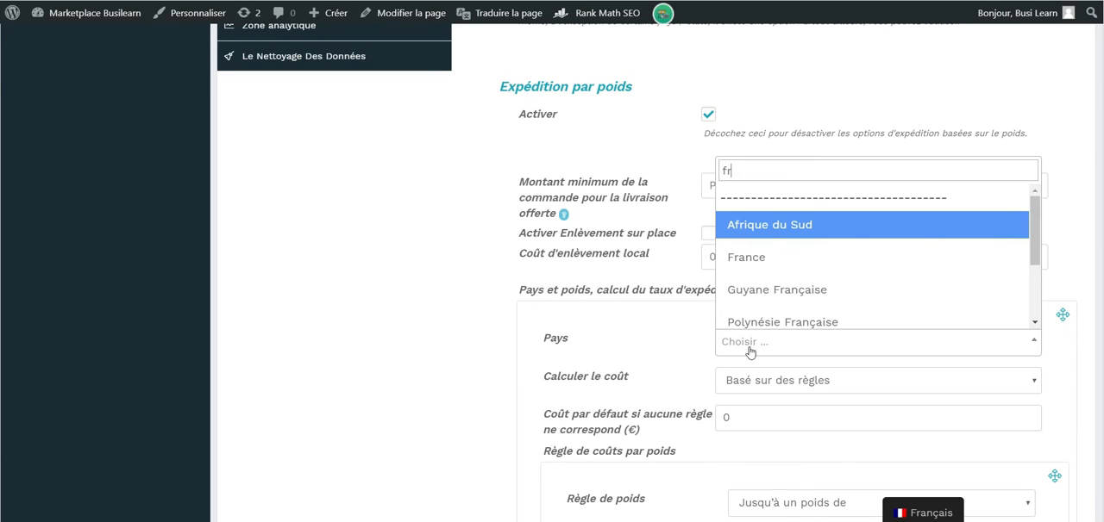
left_click(793, 264)
Define France's first weight rule as Jusqu'à un poids de 10 kg with a cost of 100 €.
scroll(800, 354, "down", 2)
left_click(792, 345)
left_click(791, 345)
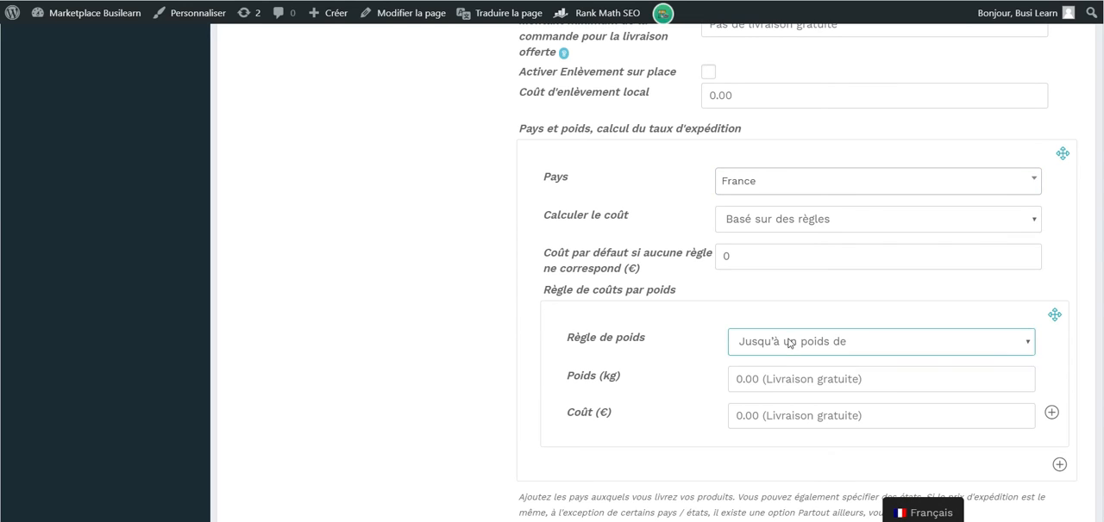
left_click(763, 377)
type("10")
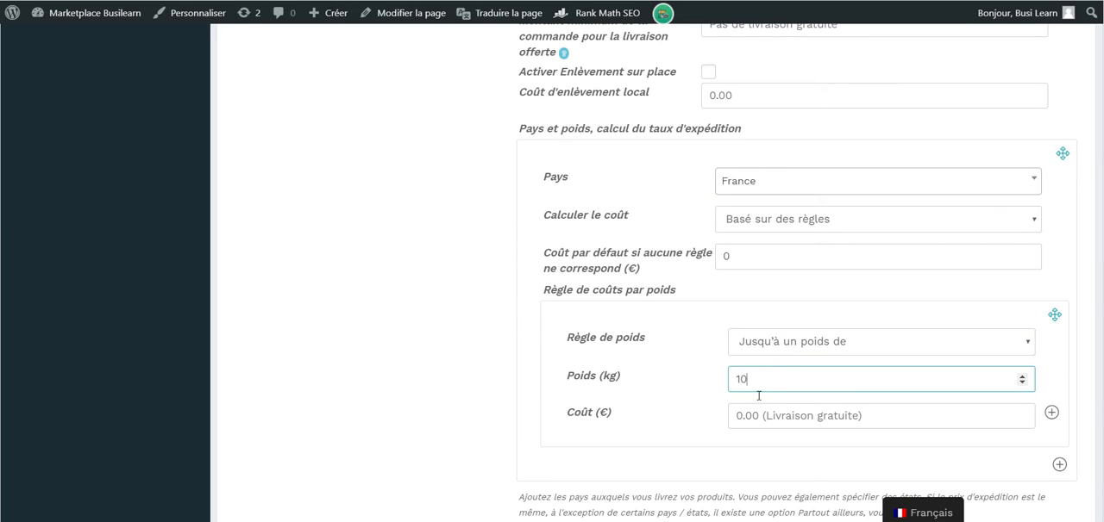
key("Tab")
type("100")
Add a second weight rule for France: Poids plus de 10 kg with a cost of 1000 €.
left_click(1051, 412)
scroll(1051, 412, "down", 2)
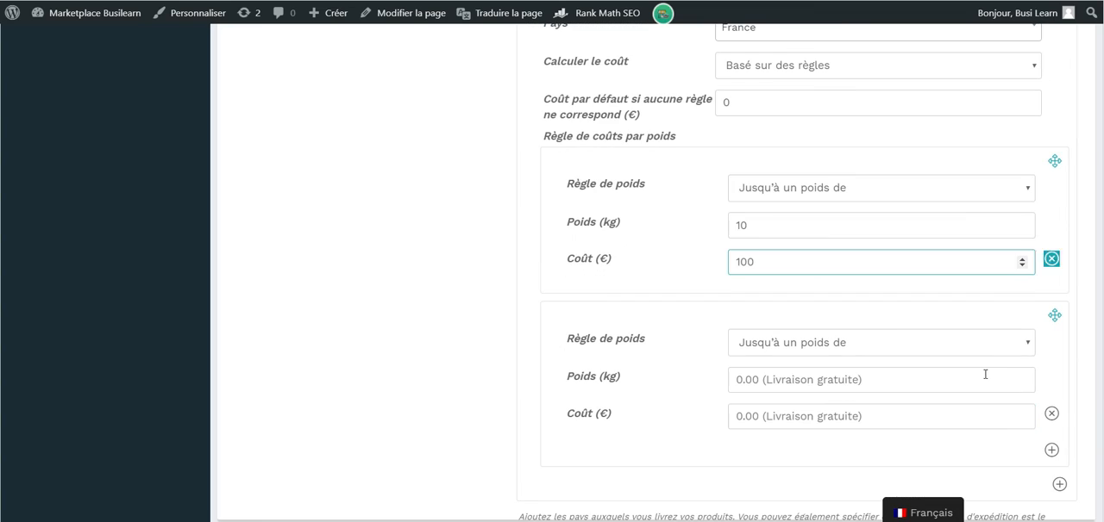
left_click(889, 342)
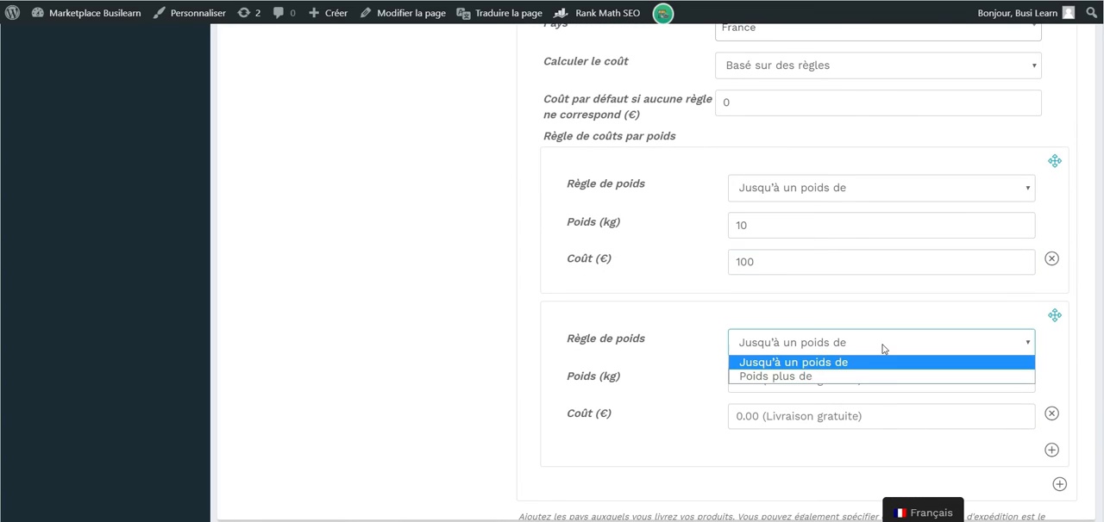
left_click(841, 377)
left_click(772, 379)
type("10")
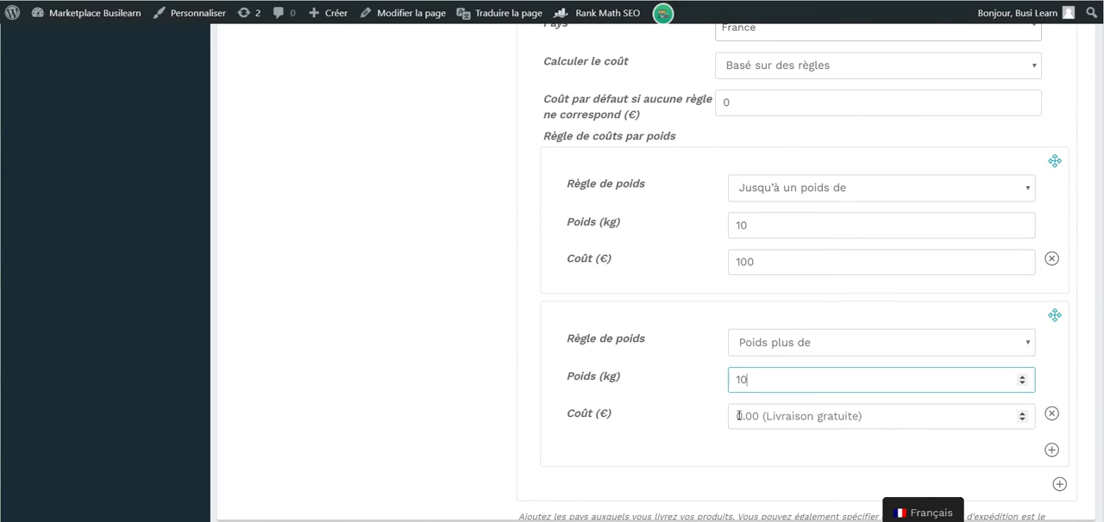
left_click(738, 415)
type("1000")
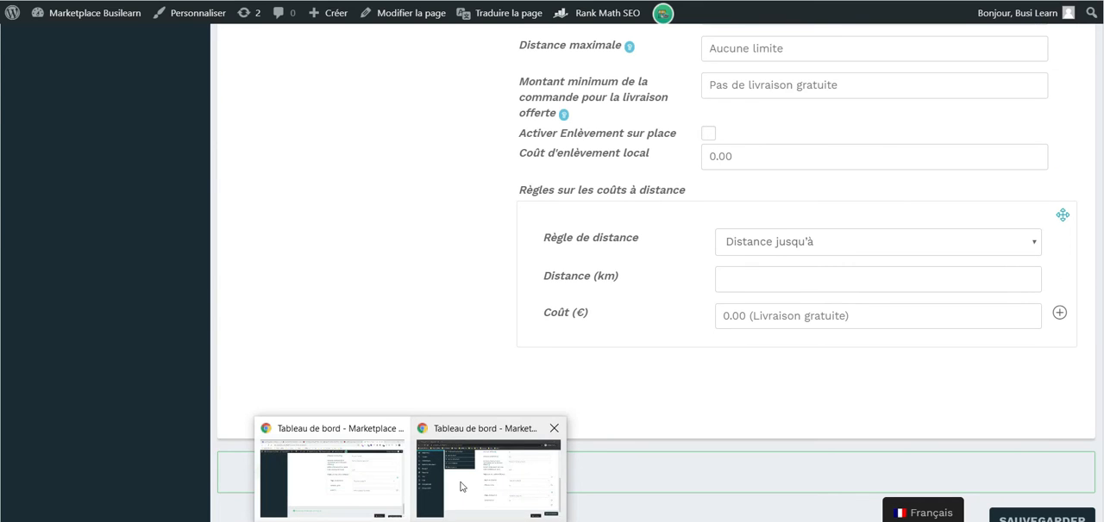
Return to the vendor's Livraison settings and set the shipping type to Expédition au poids.
scroll(461, 288, "up", 2)
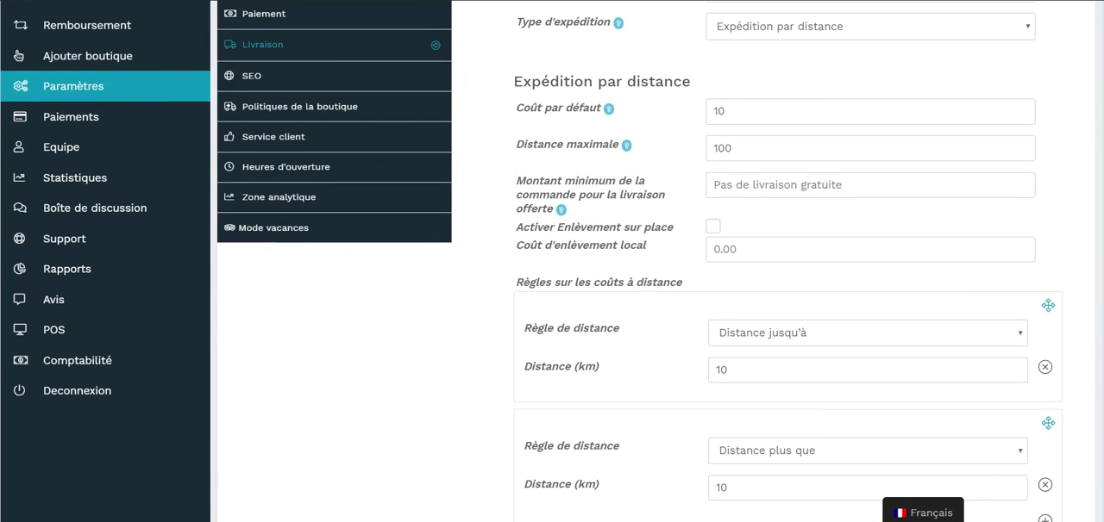
left_click(427, 112)
left_click(405, 110)
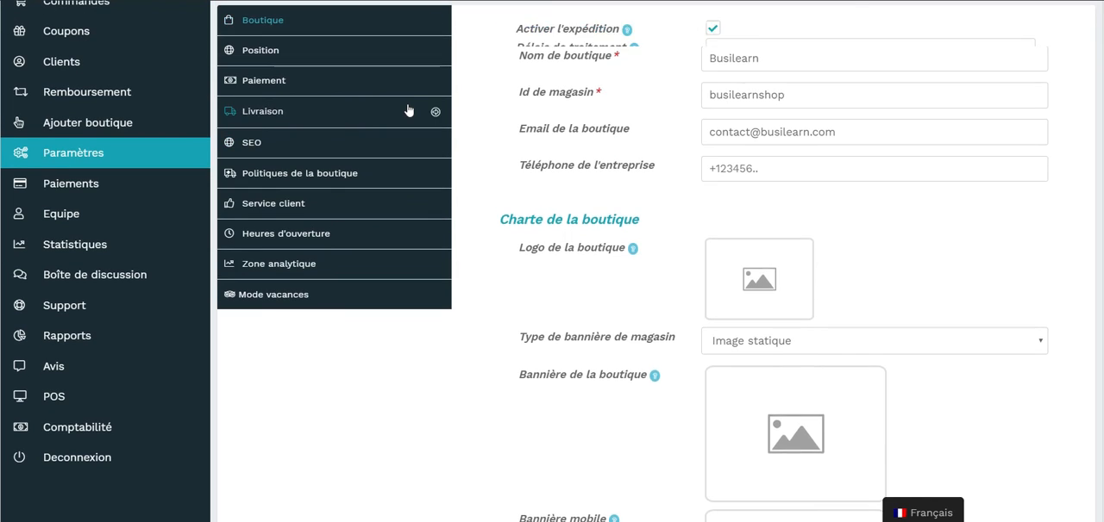
left_click(823, 120)
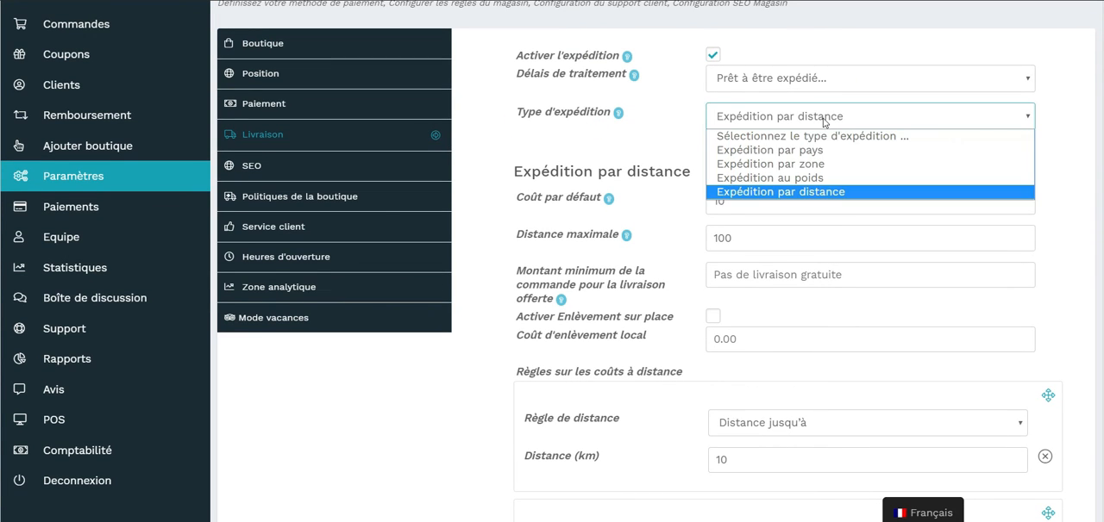
left_click(810, 180)
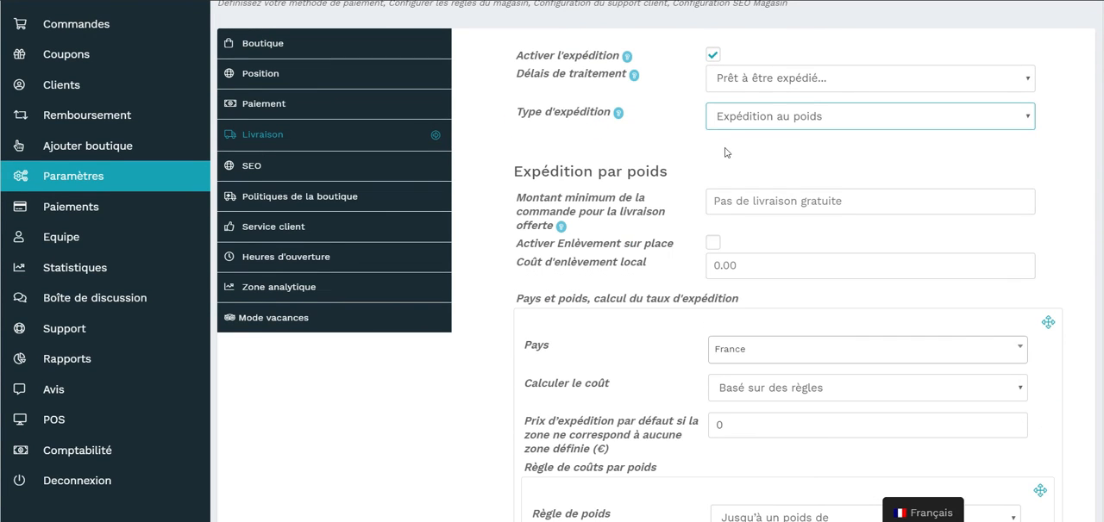
Review the vendor's weight-based cost rules for France and Partout ailleurs and the available shipping types.
scroll(859, 213, "down", 5)
scroll(874, 249, "up", 6)
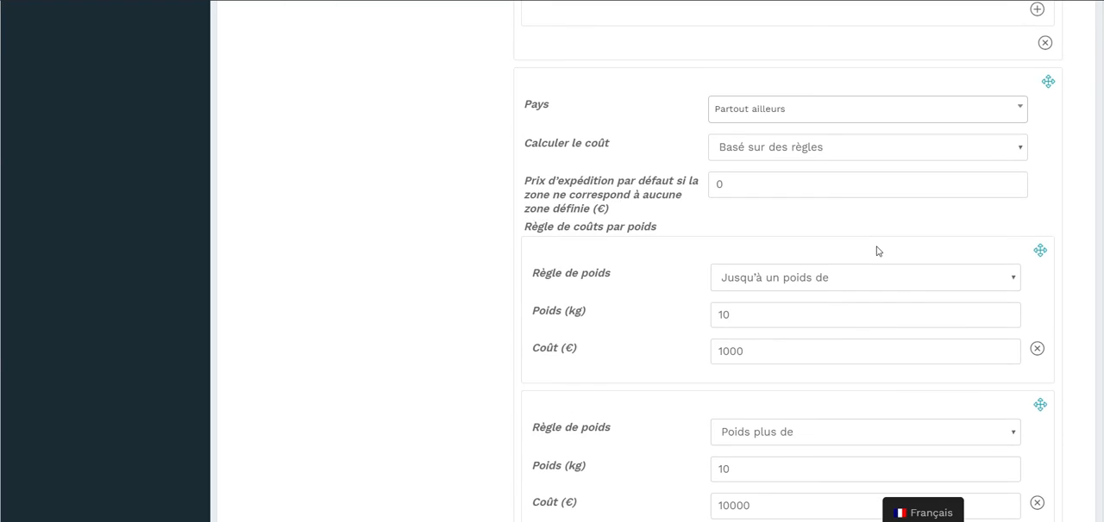
left_click(750, 213)
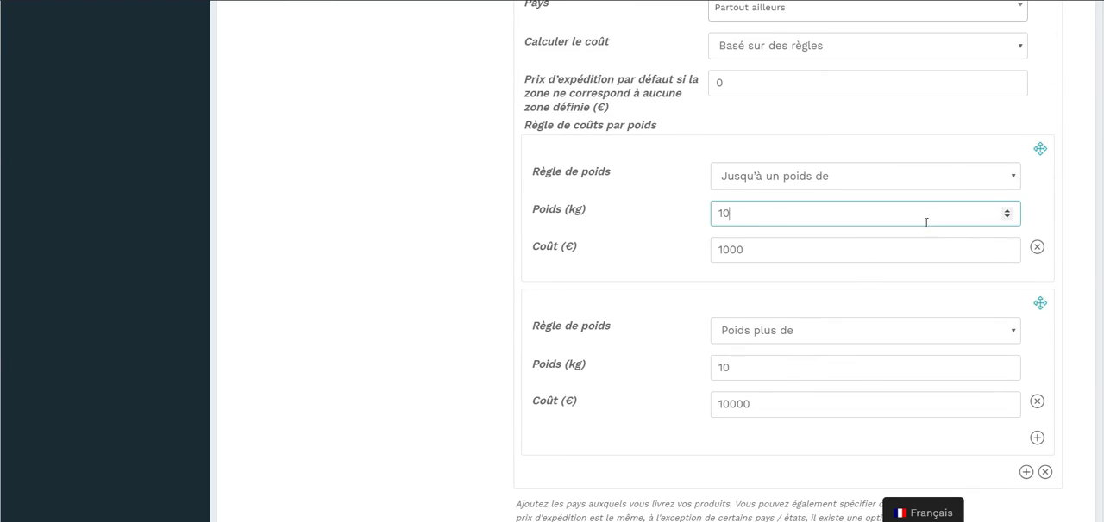
left_click(1006, 218)
left_click(1006, 210)
scroll(451, 284, "up", 7)
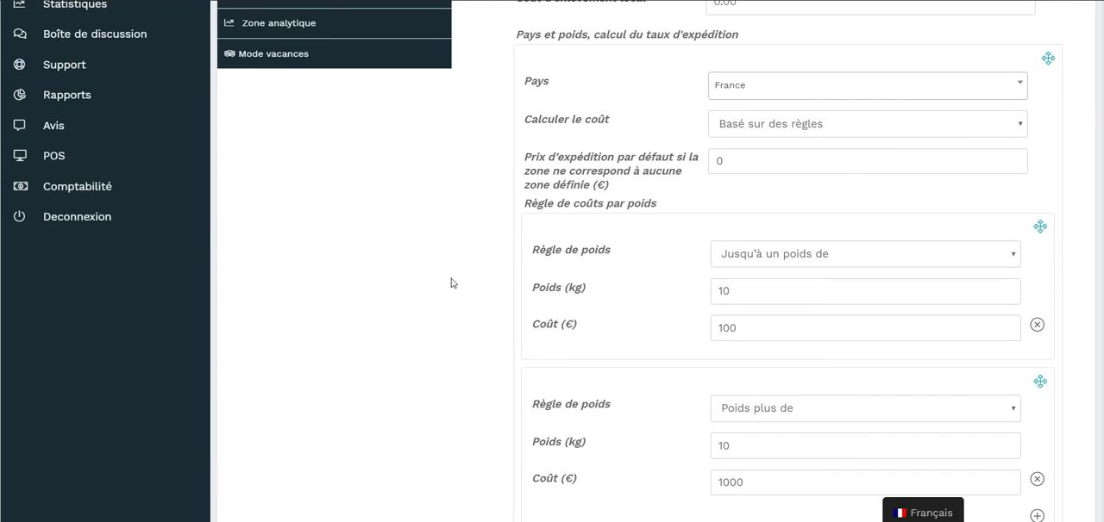
scroll(684, 221, "up", 3)
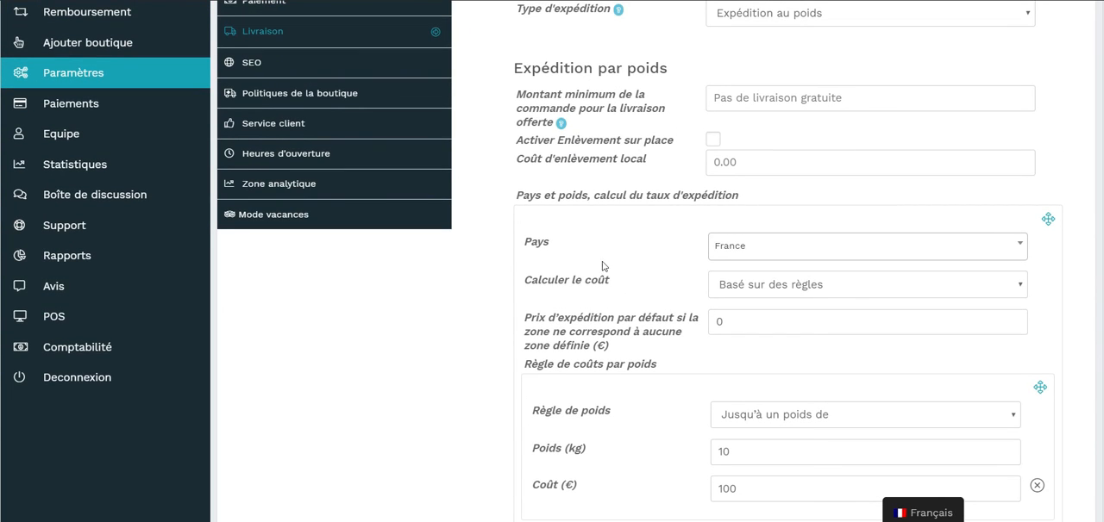
scroll(571, 263, "down", 6)
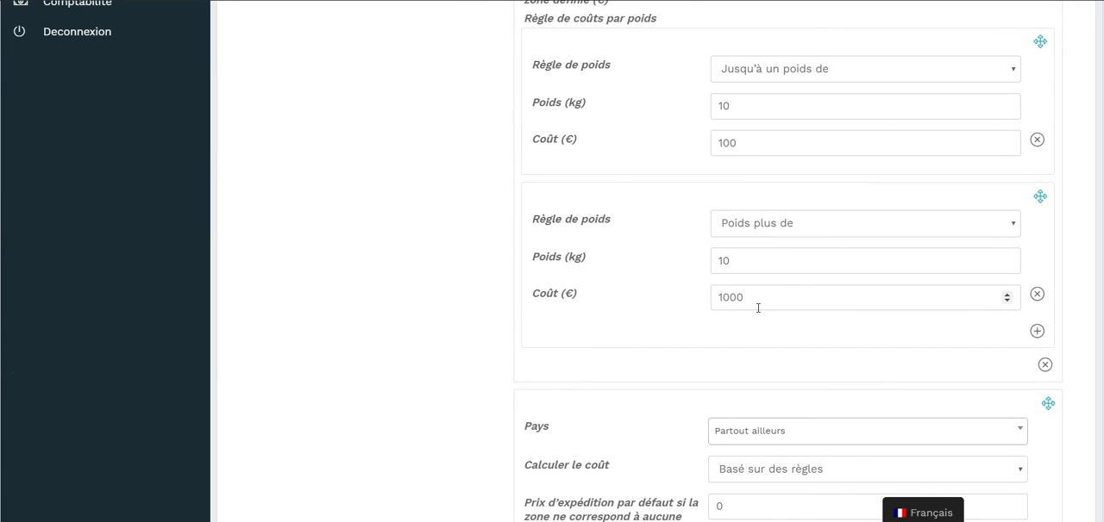
scroll(756, 305, "down", 3)
scroll(756, 307, "up", 1)
scroll(758, 308, "up", 10)
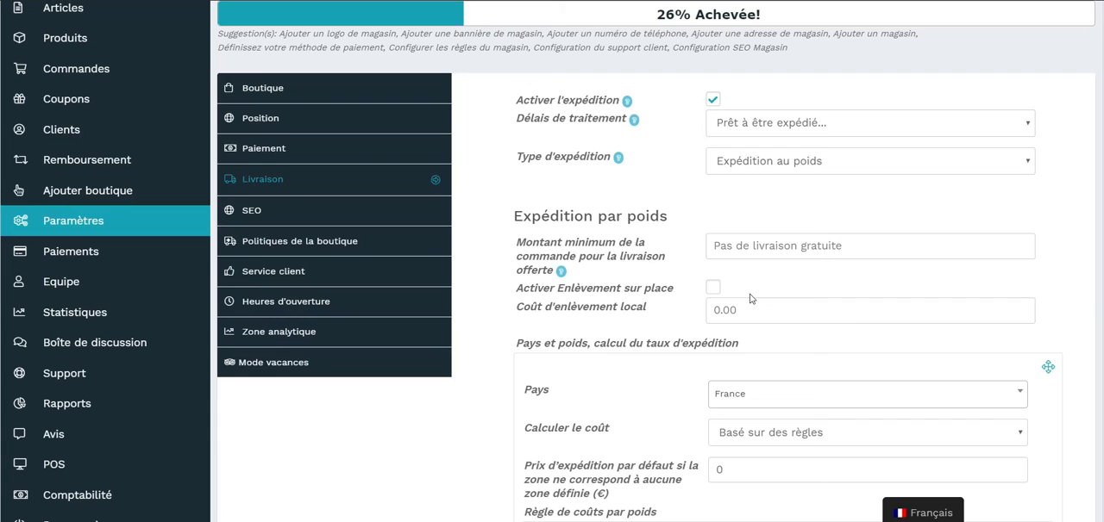
left_click(859, 164)
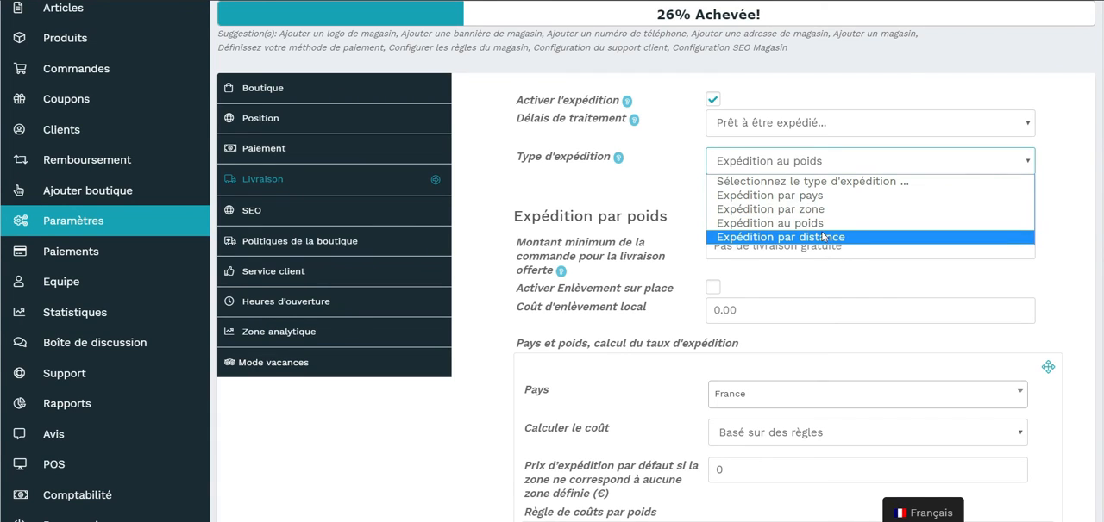
left_click(669, 190)
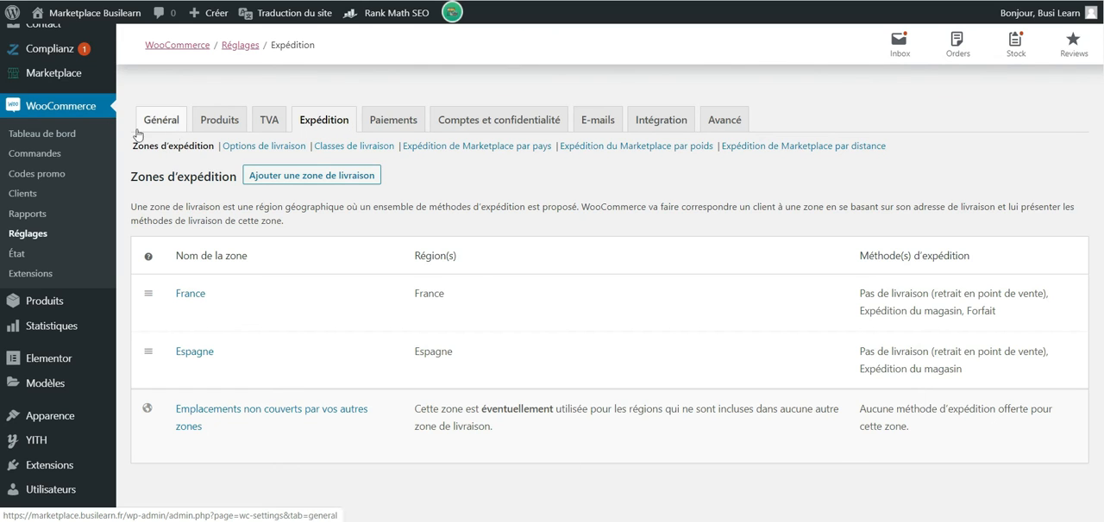
Open the Espagne zone from the WooCommerce shipping zones for editing and examine its shipping methods.
scroll(347, 229, "down", 1)
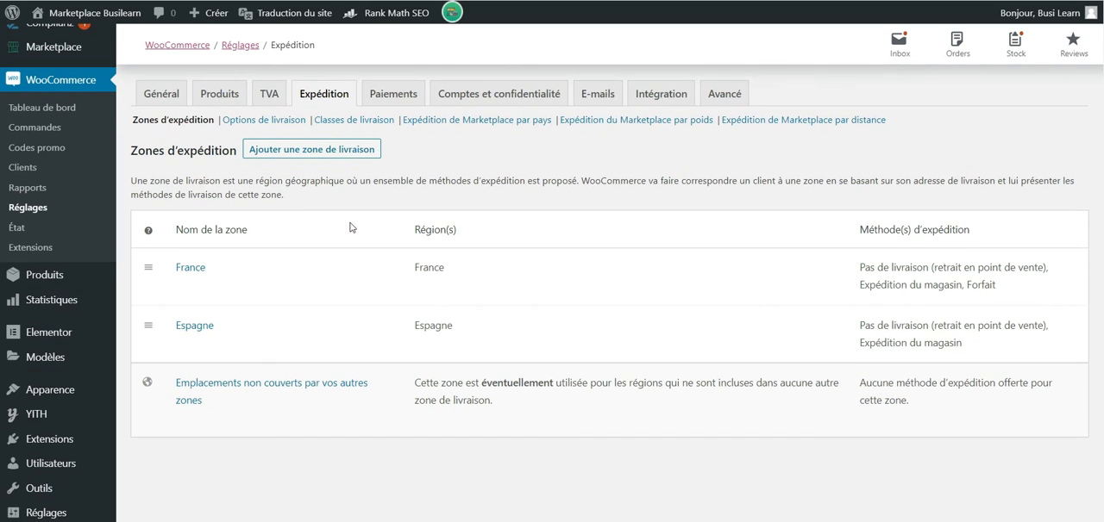
scroll(291, 240, "down", 1)
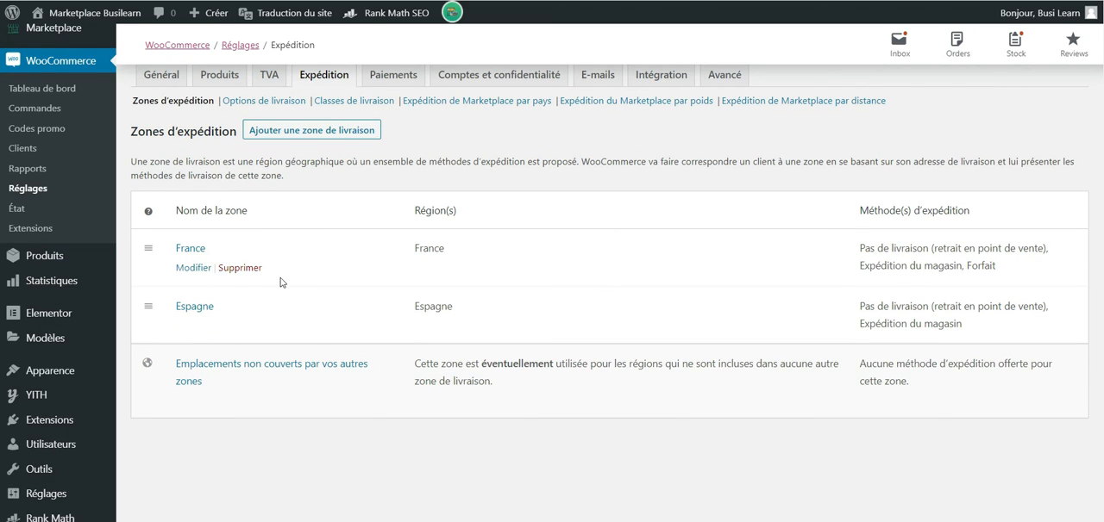
left_click(193, 325)
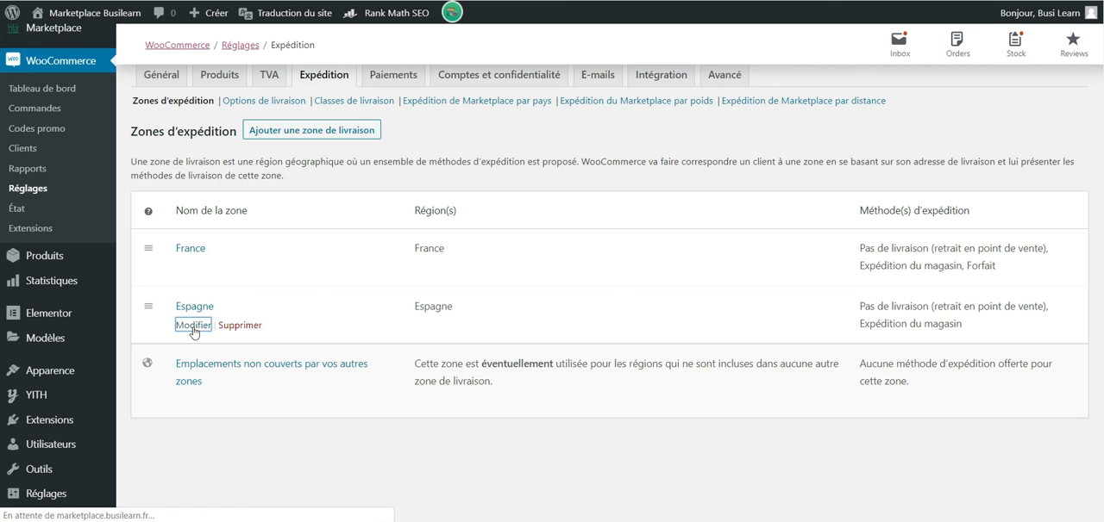
scroll(679, 394, "down", 4)
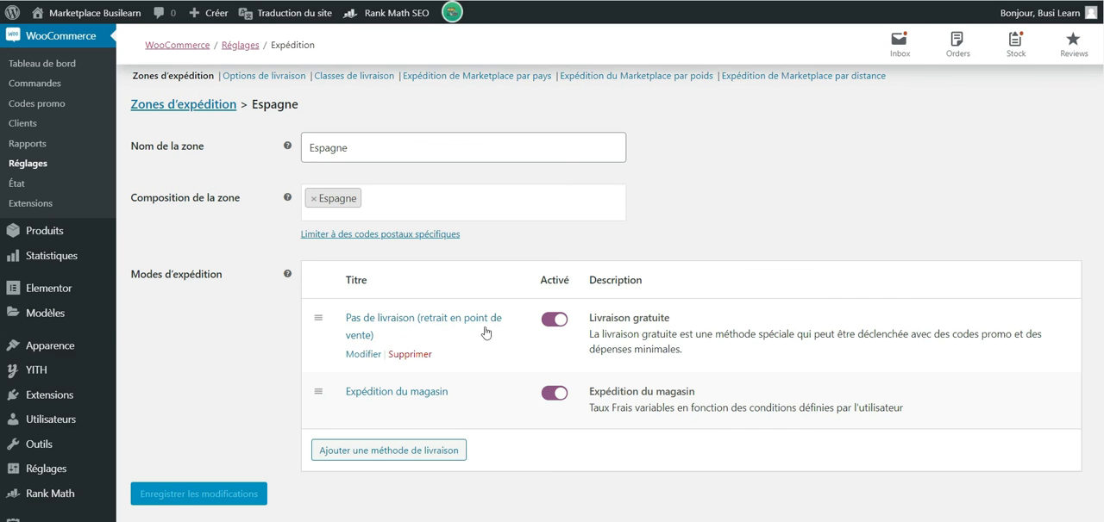
scroll(578, 376, "down", 1)
scroll(577, 374, "down", 1)
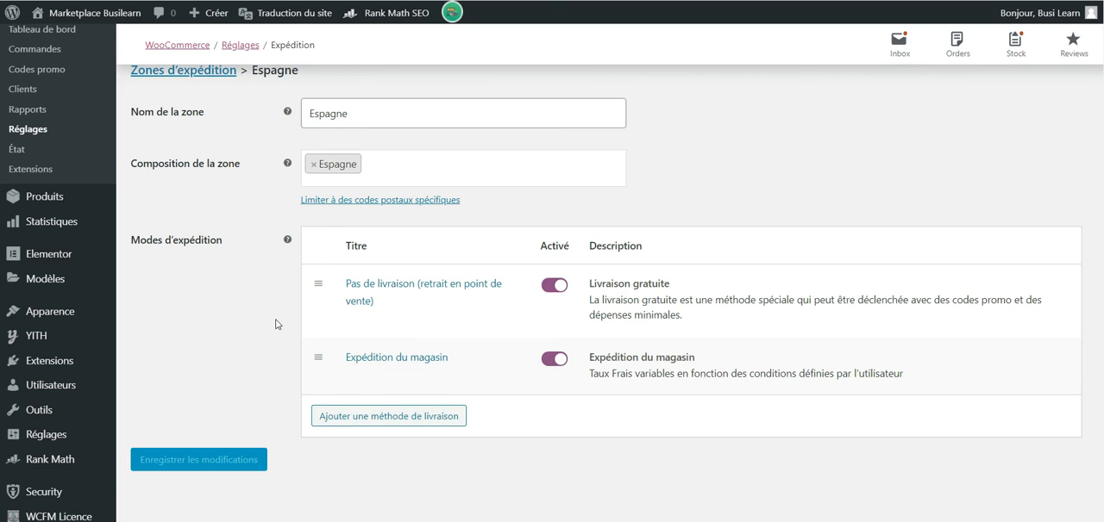
Add another Expédition du magasin shipping method to the Espagne zone and delete that duplicate.
mouse_move(349, 314)
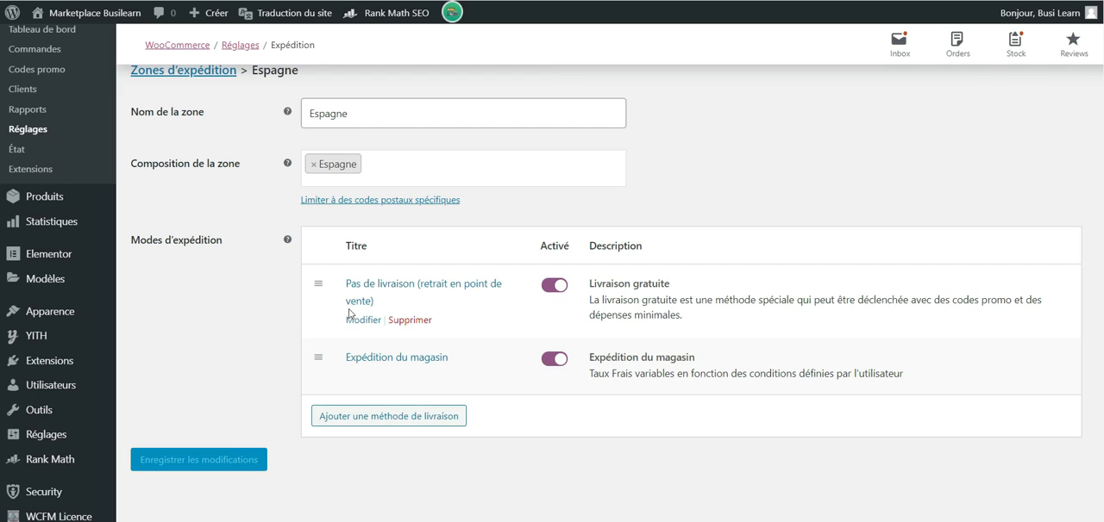
left_click(395, 414)
left_click(504, 273)
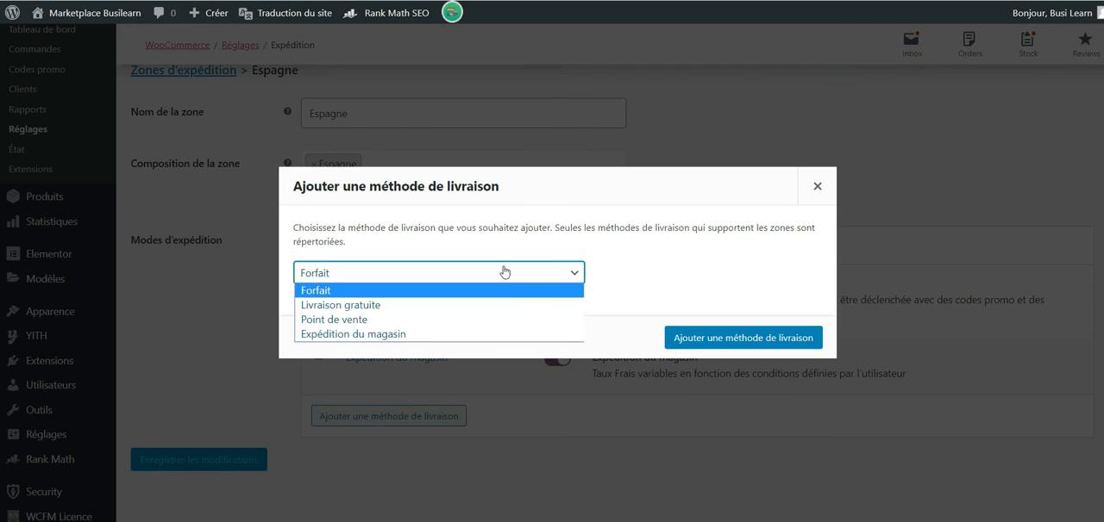
left_click(530, 338)
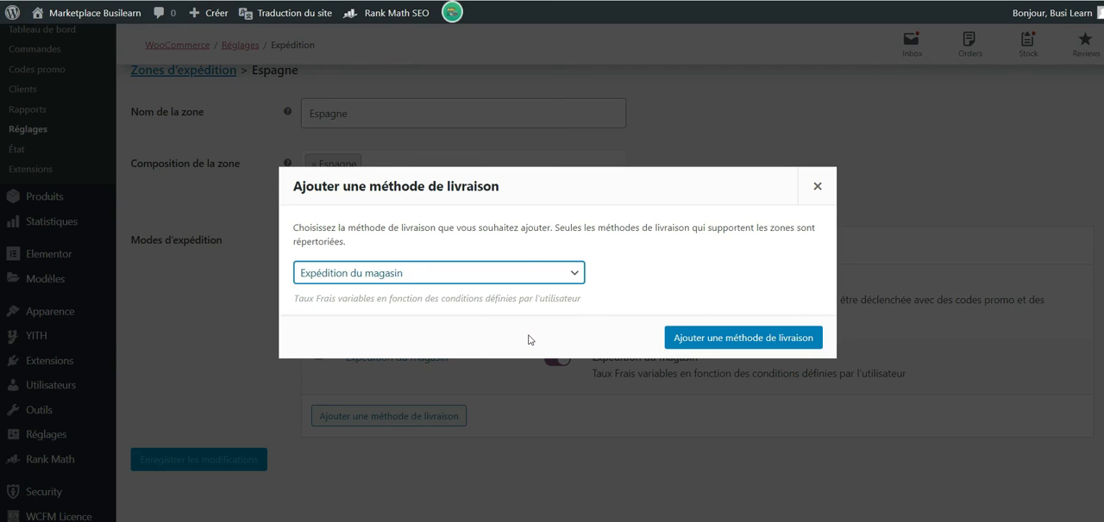
left_click(714, 337)
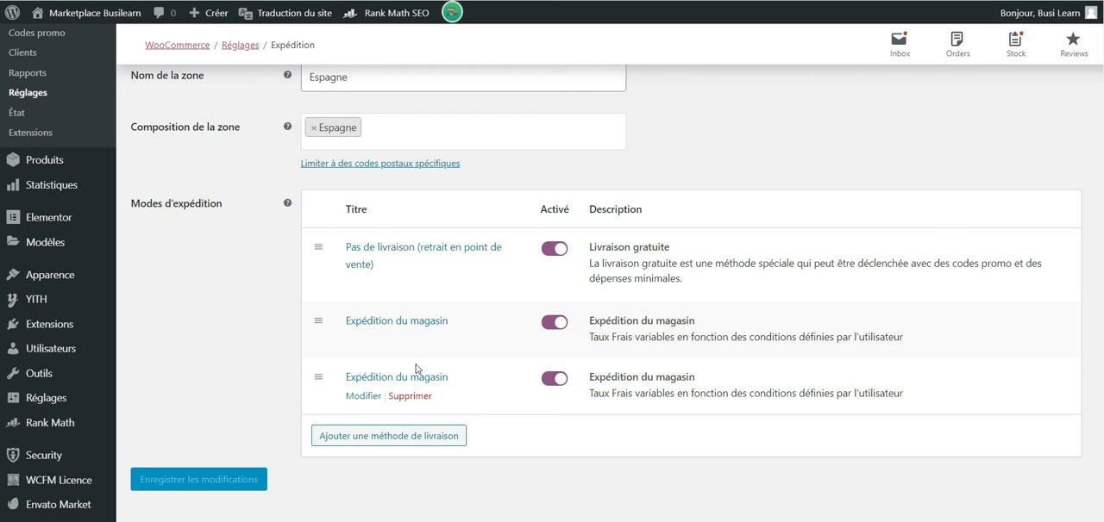
left_click(399, 395)
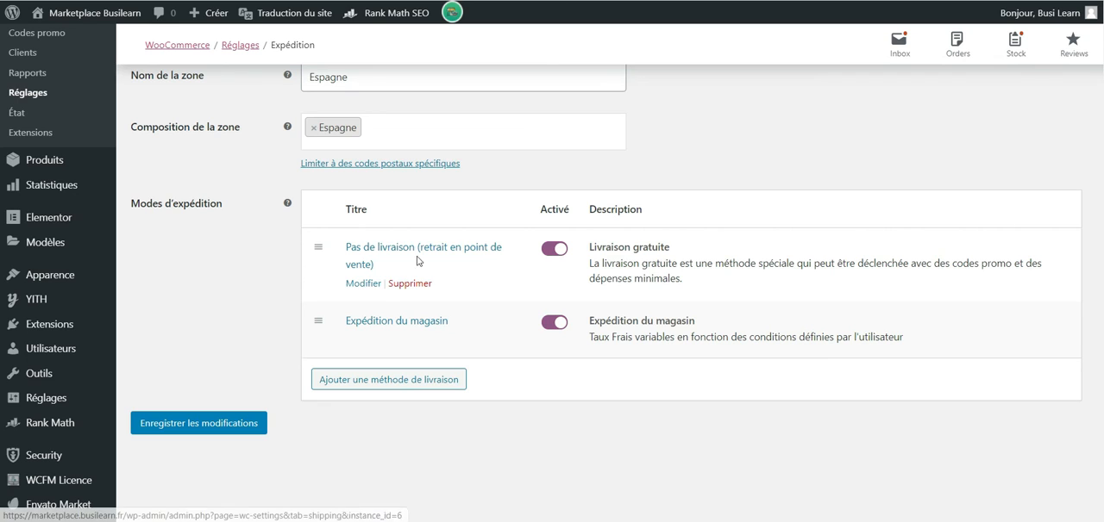